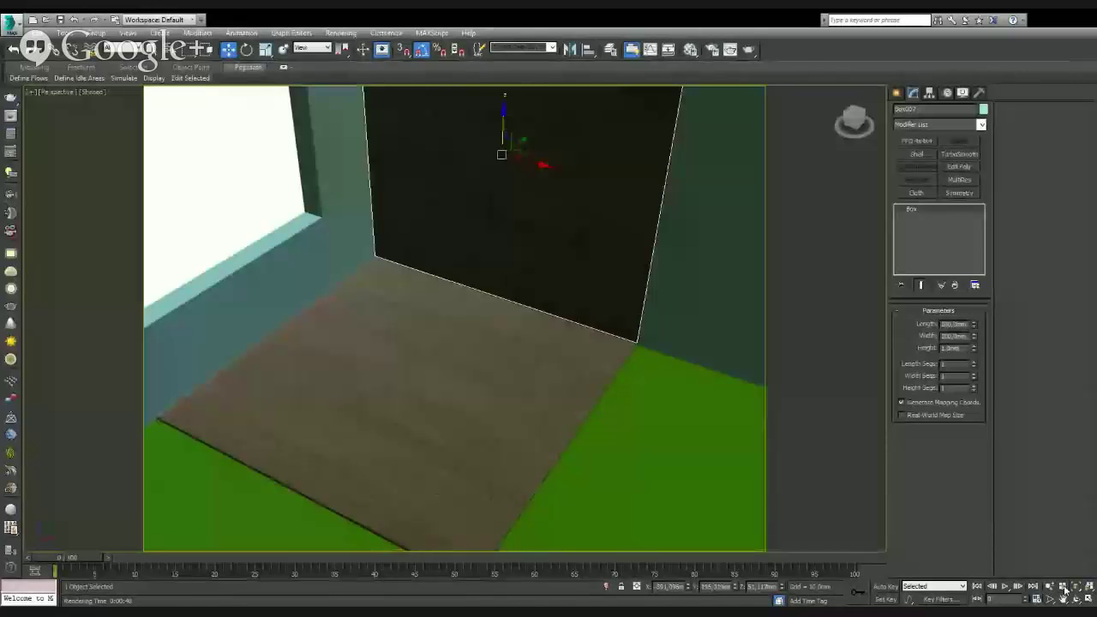
- In the maximized Front view, Shift-move copies of the dark wall tile upward into a three-panel column
click(1051, 586)
mouse_move(390, 257)
mouse_down()
mouse_move(563, 256)
mouse_move(474, 337)
mouse_up()
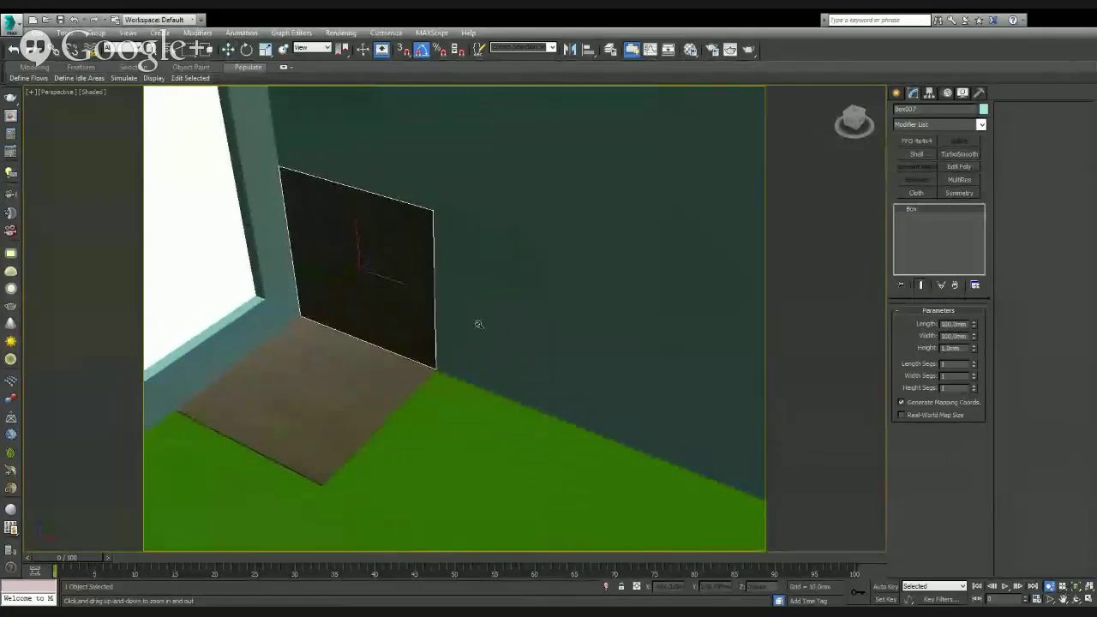
mouse_move(474, 337)
alt+middle_down()
mouse_move(492, 314)
mouse_move(465, 311)
alt+middle_up()
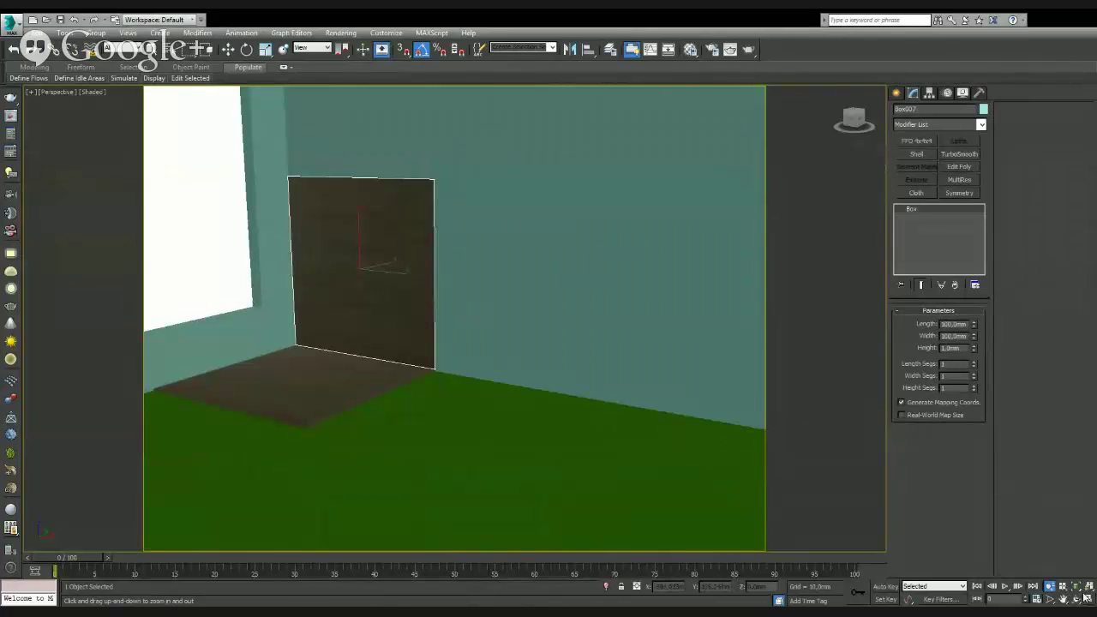
click(1087, 597)
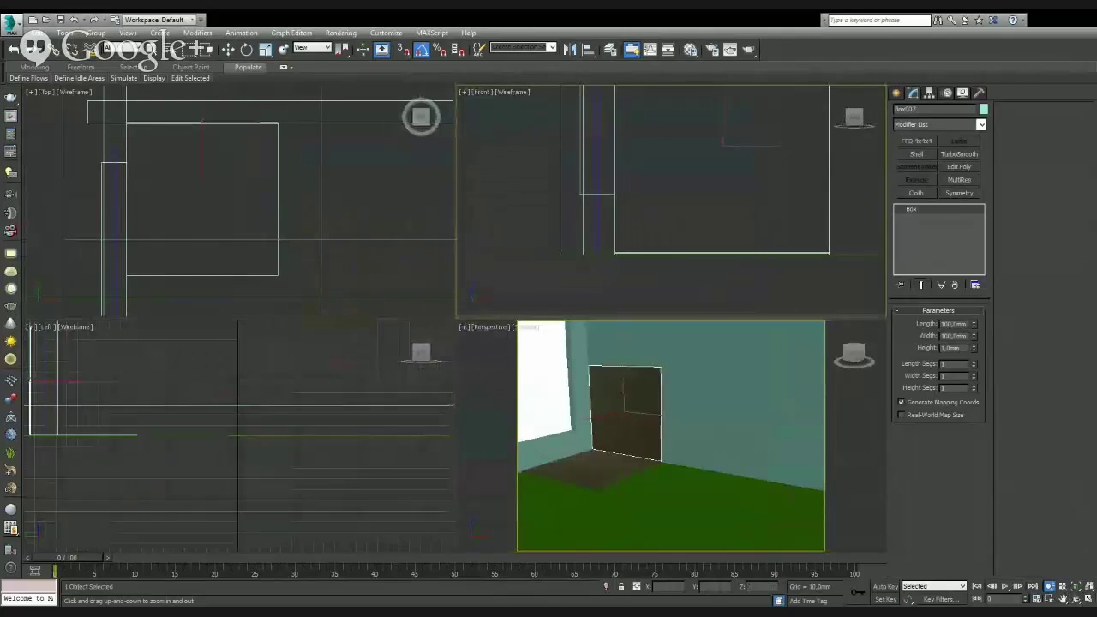
click(1087, 597)
middle_drag(608, 232, 450, 299)
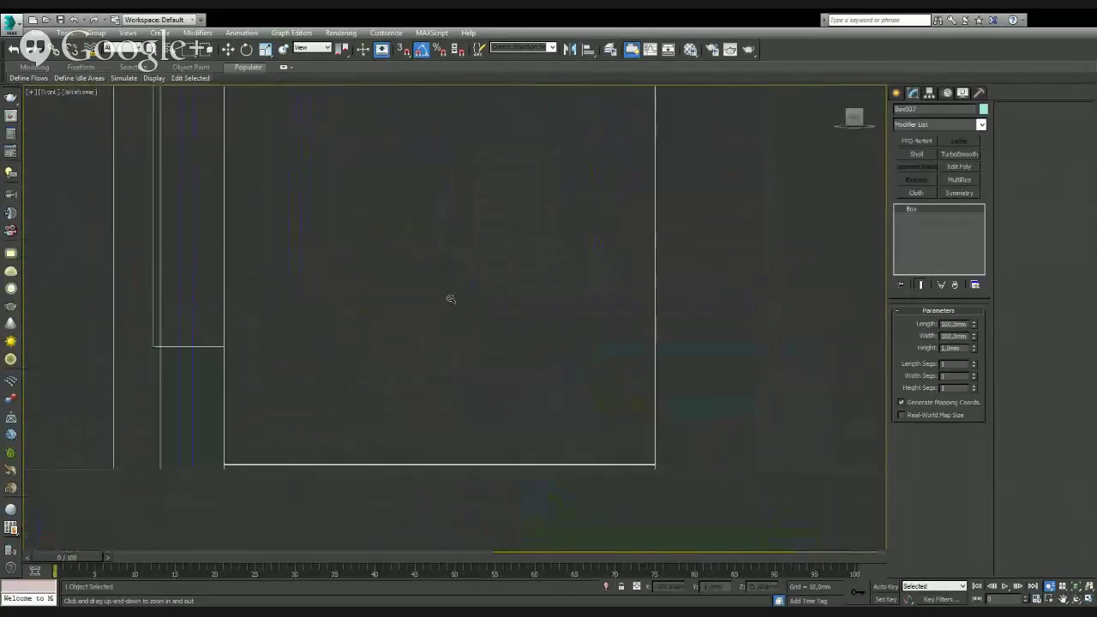
scroll(450, 298, down, 5)
scroll(505, 313, down, 2)
key(w)
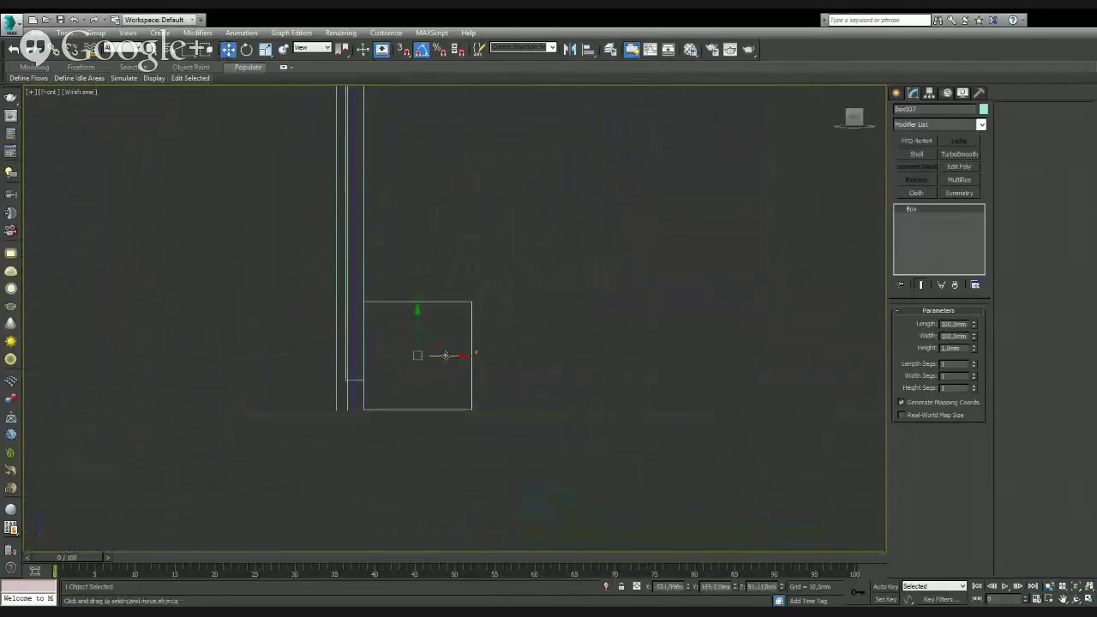
scroll(445, 355, up, 2)
shift+drag(411, 331, 418, 178)
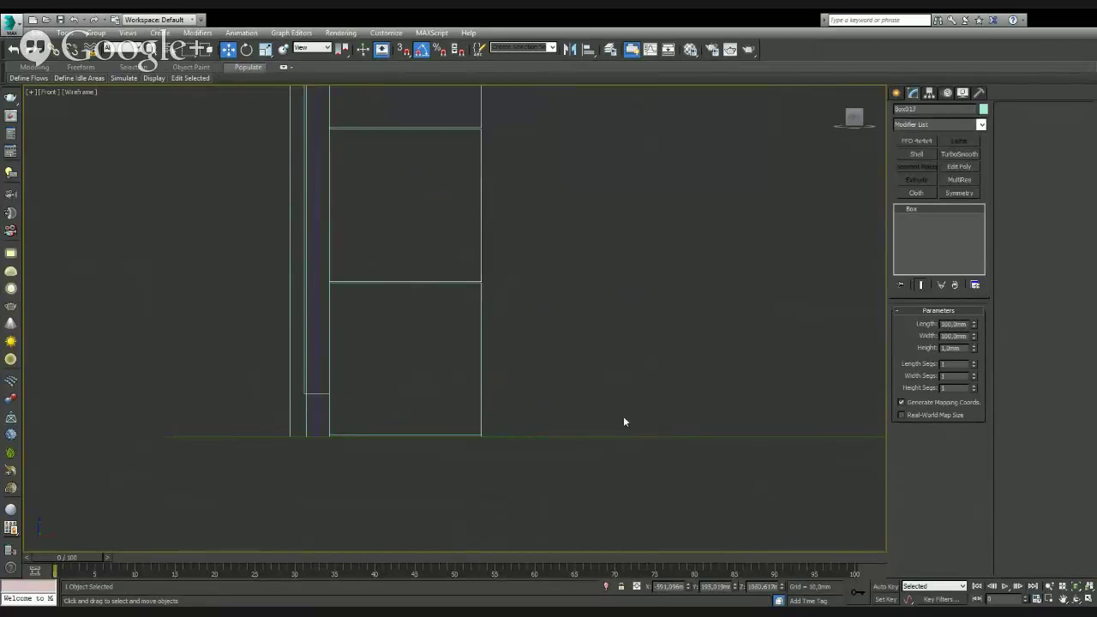
- Delete the extra tiles at the column top and group the remaining five tiles
scroll(601, 266, down, 4)
scroll(527, 309, down, 4)
middle_drag(565, 282, 503, 354)
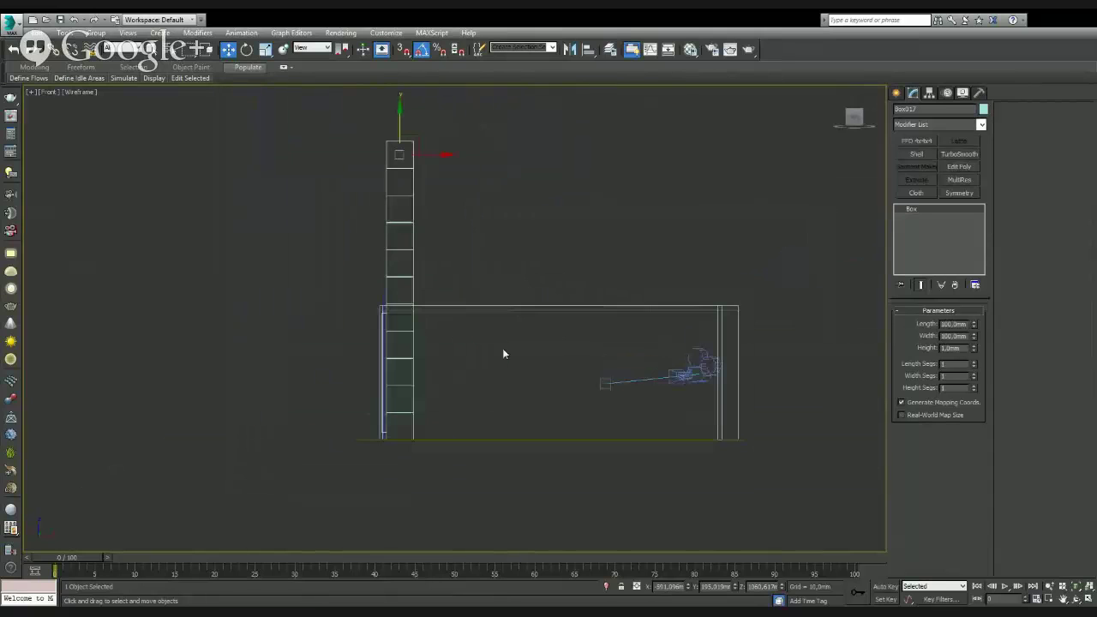
drag(302, 271, 294, 291)
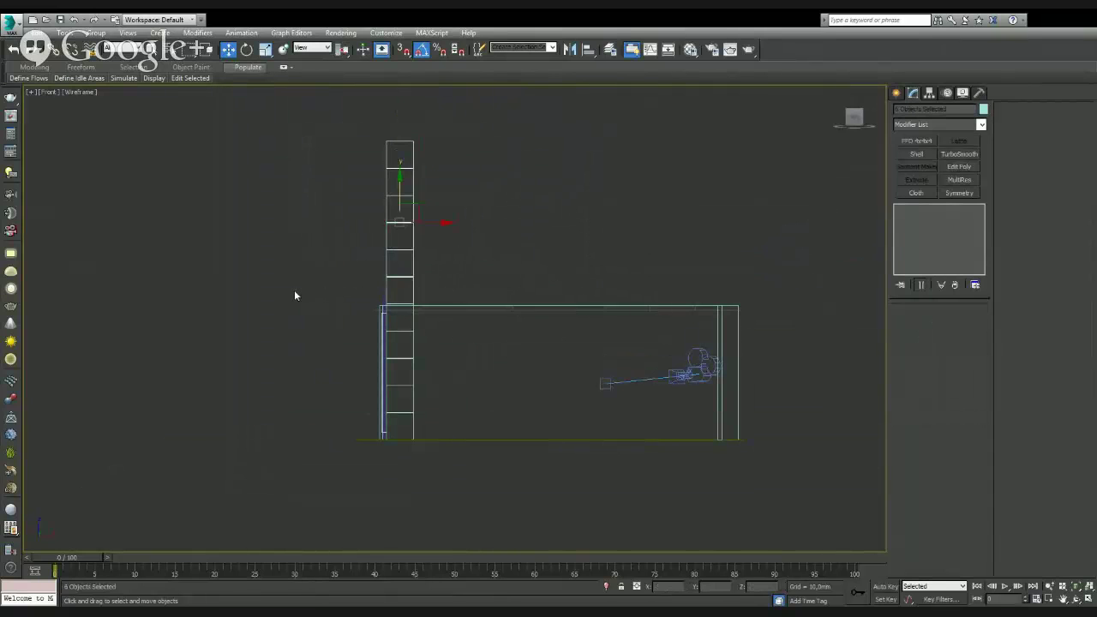
key(Delete)
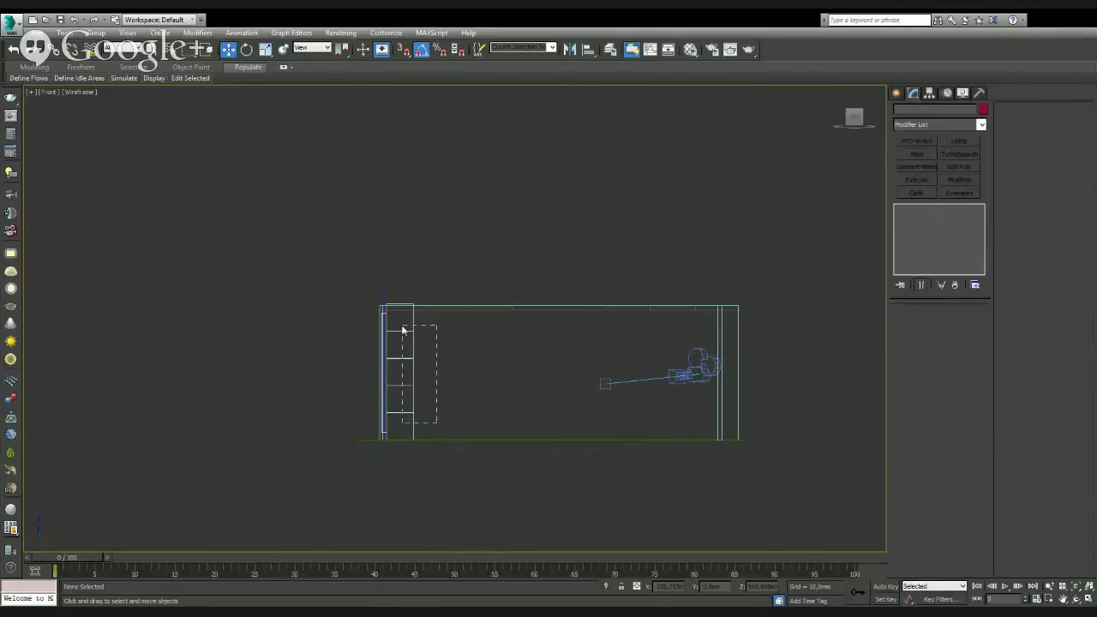
drag(436, 430, 399, 321)
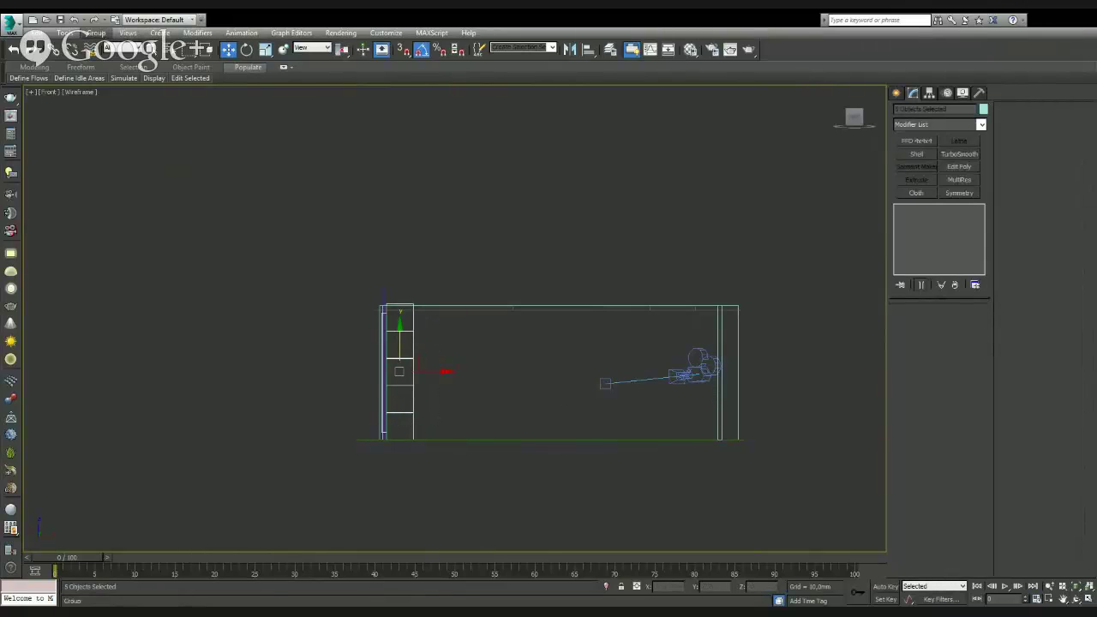
click(394, 275)
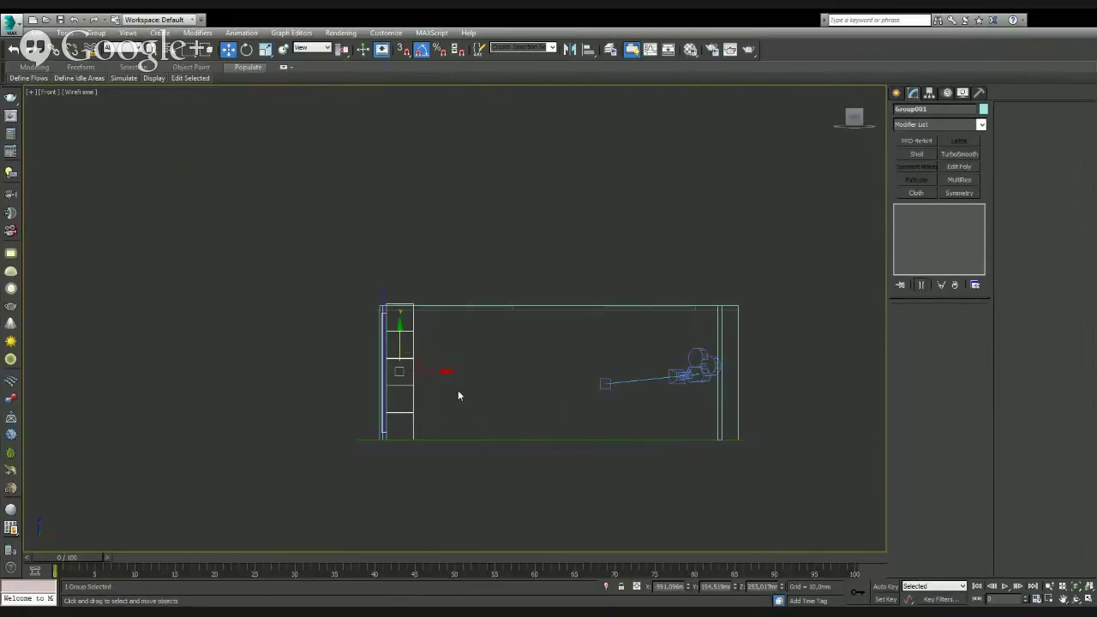
- Clone the grouped tile column and slide the copy to the right
scroll(458, 395, up, 3)
scroll(442, 390, up, 3)
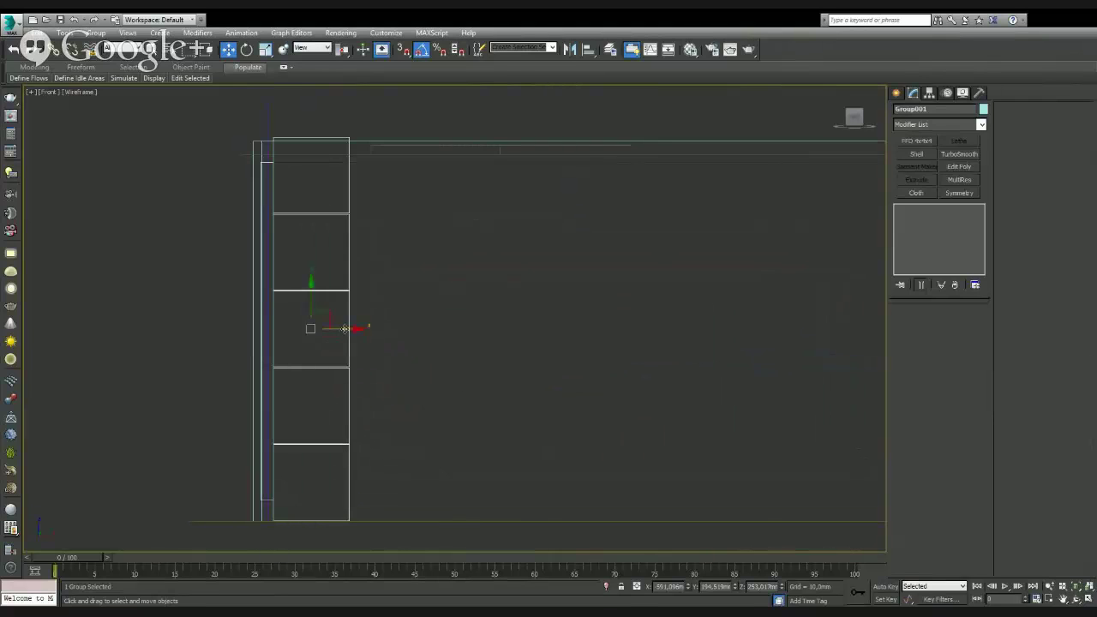
shift+drag(345, 328, 421, 328)
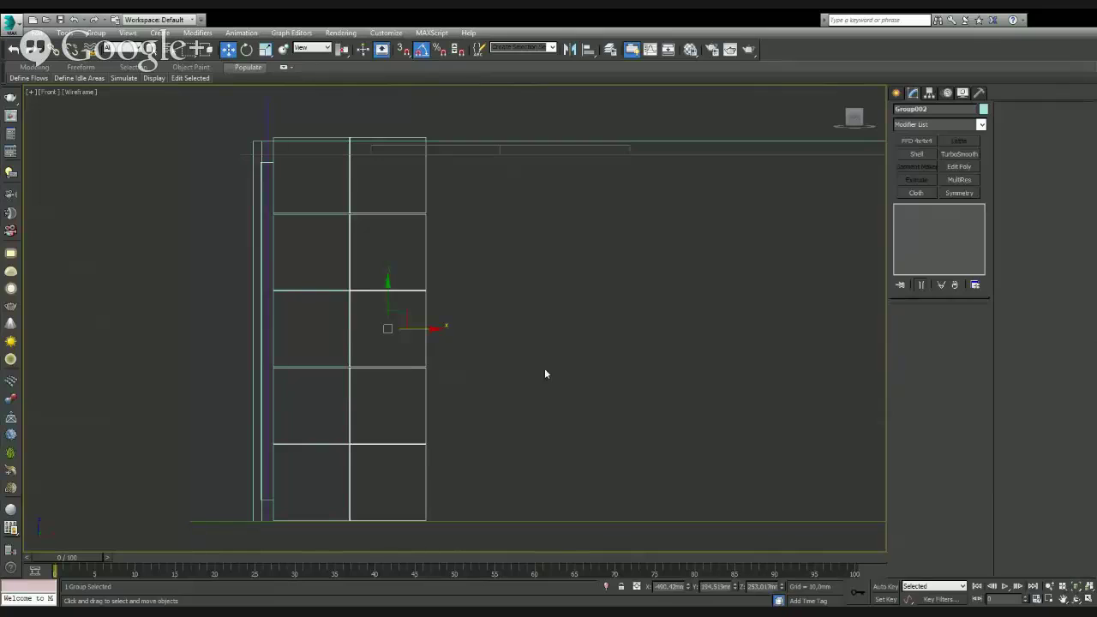
scroll(390, 352, up, 4)
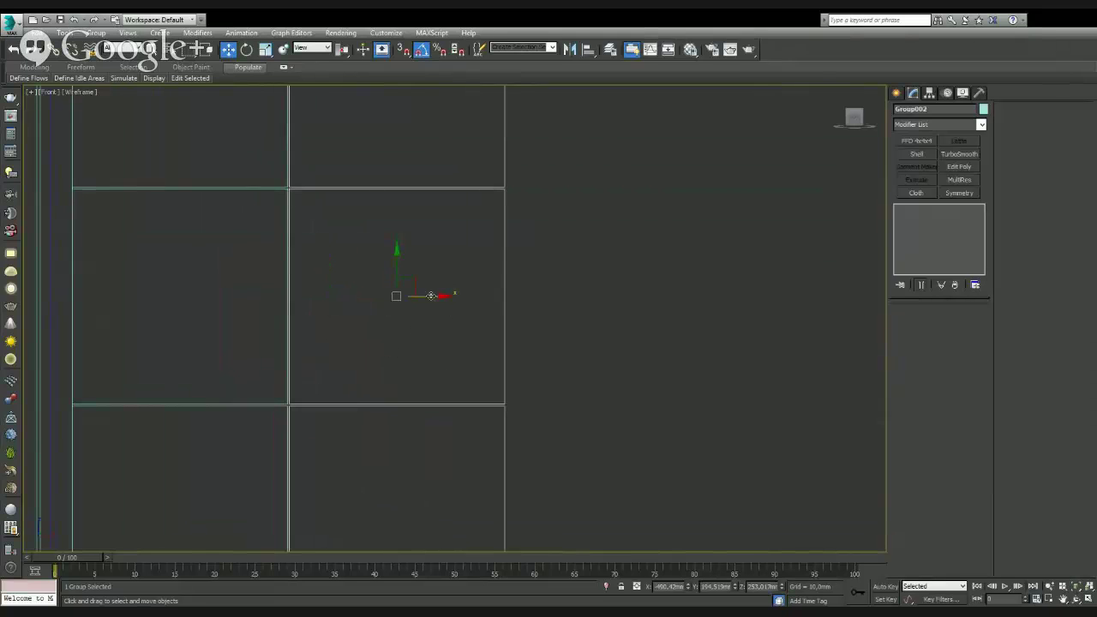
shift+drag(431, 297, 647, 343)
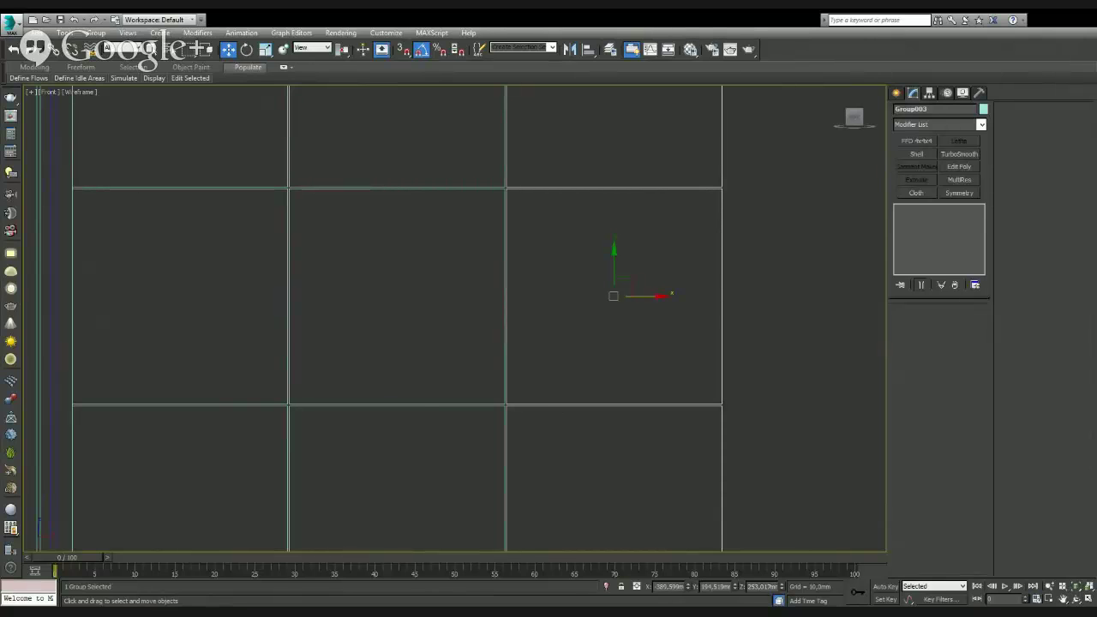
- Copy the column one bay right with four more copies, then restore the four-viewport layout
scroll(480, 380, down, 3)
scroll(481, 385, down, 5)
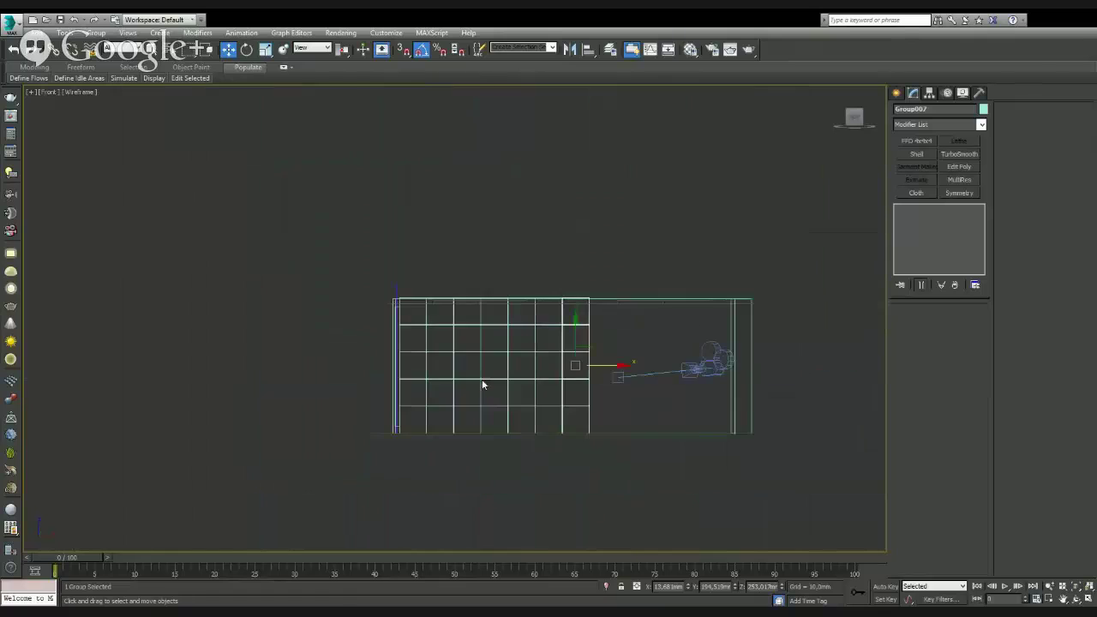
middle_drag(625, 404, 455, 392)
scroll(459, 384, up, 5)
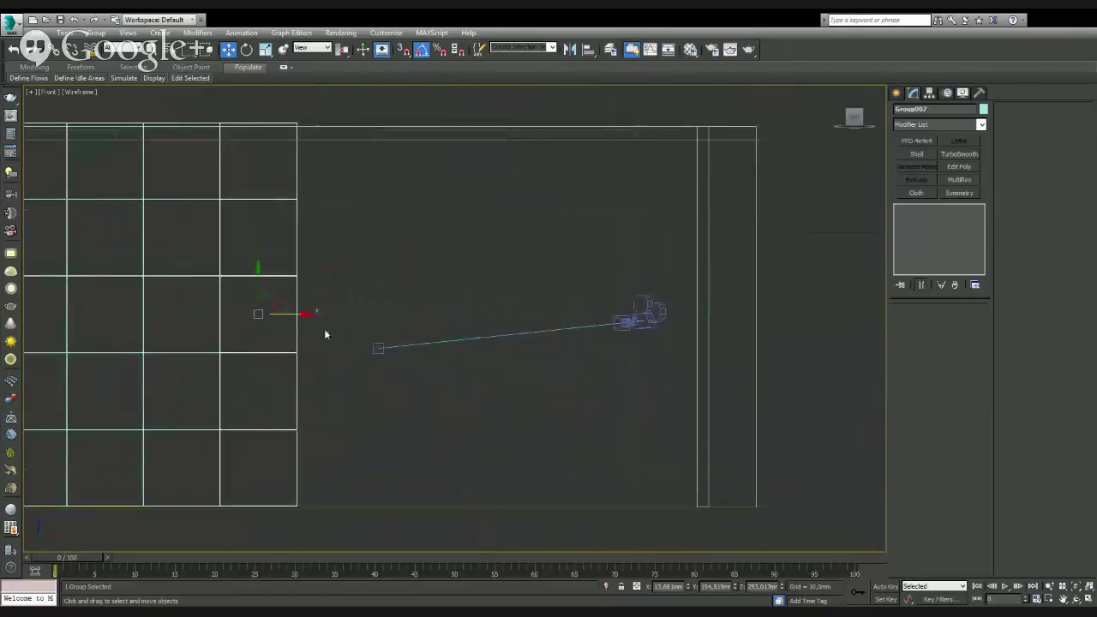
shift+drag(293, 314, 369, 314)
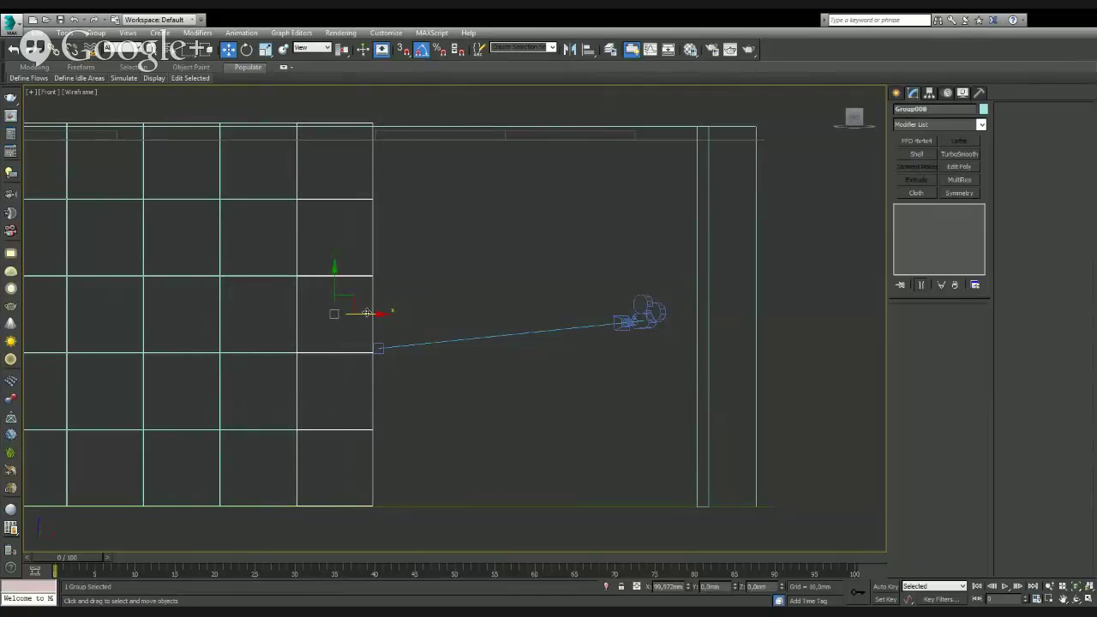
shift+drag(368, 314, 369, 313)
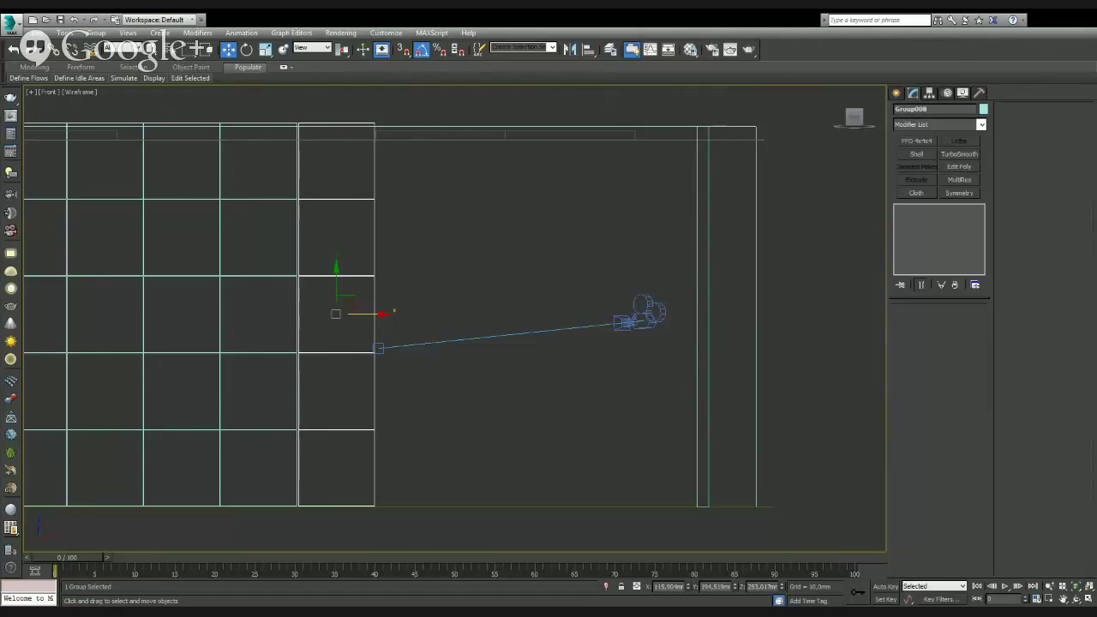
key(Return)
middle_drag(419, 420, 490, 399)
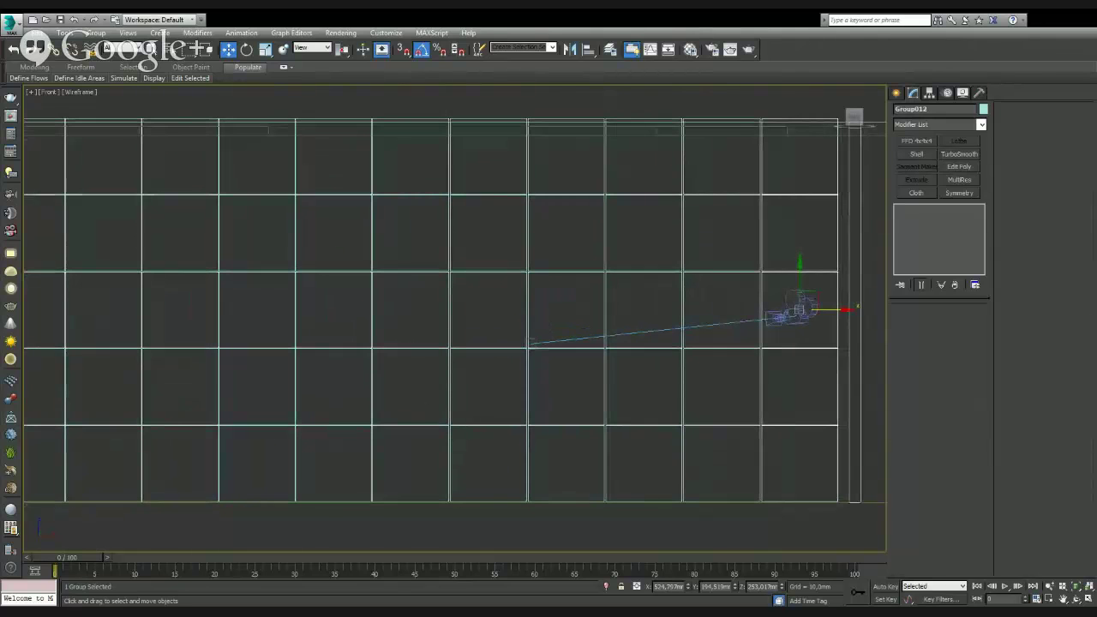
click(1089, 600)
middle_click(651, 492)
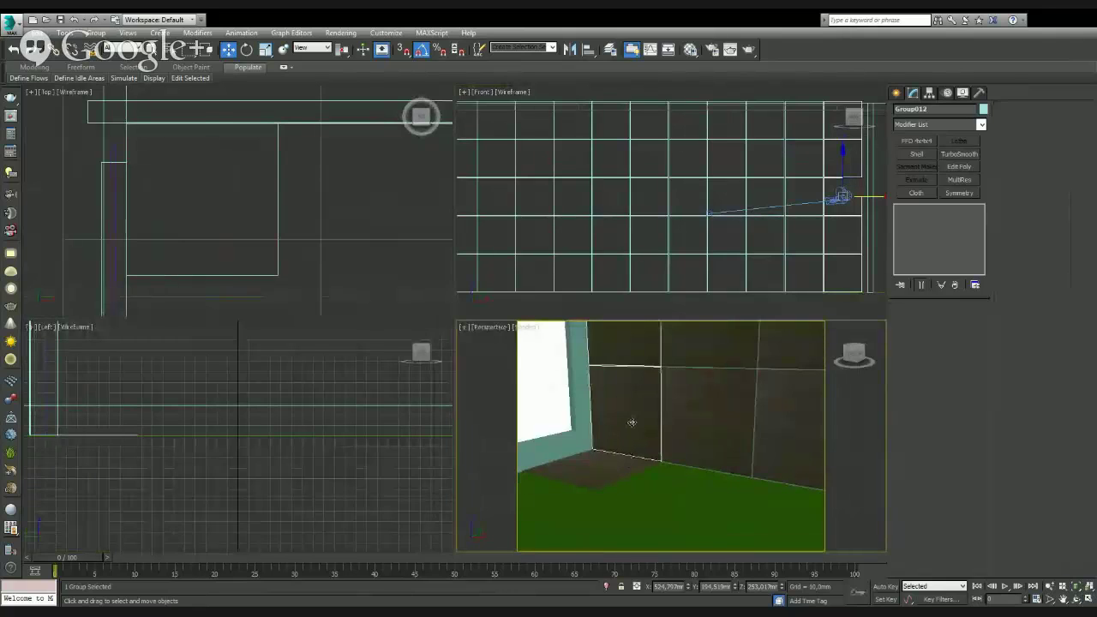
- Copy the flat floor tile to the right in the Top view
click(603, 468)
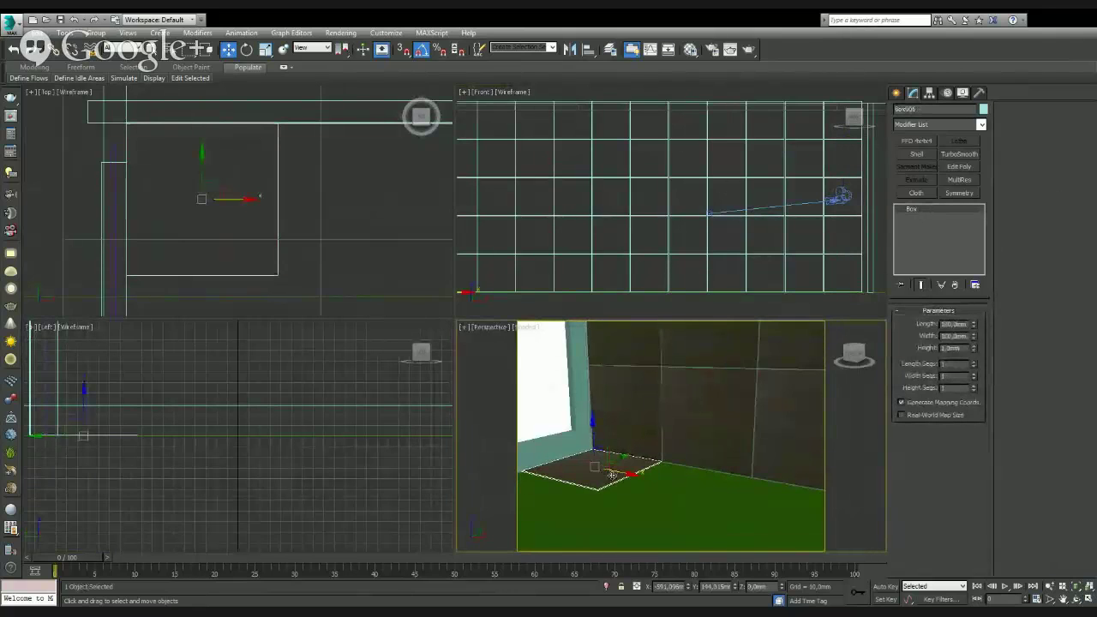
middle_drag(274, 198, 209, 220)
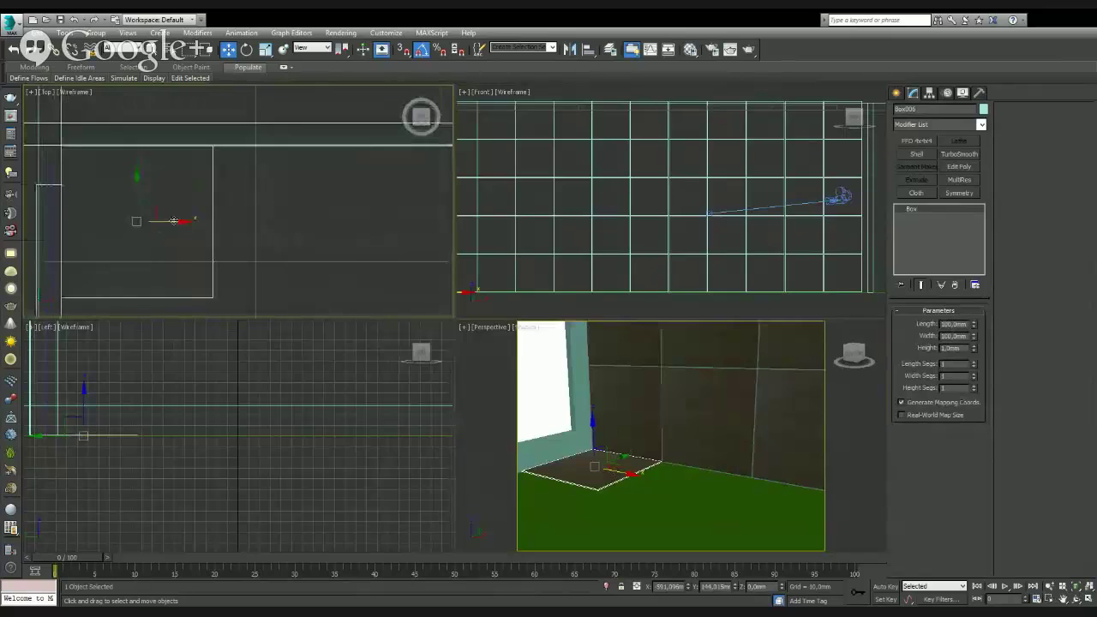
mouse_move(173, 225)
shift+mouse_down()
mouse_move(337, 225)
mouse_move(327, 229)
shift+mouse_up()
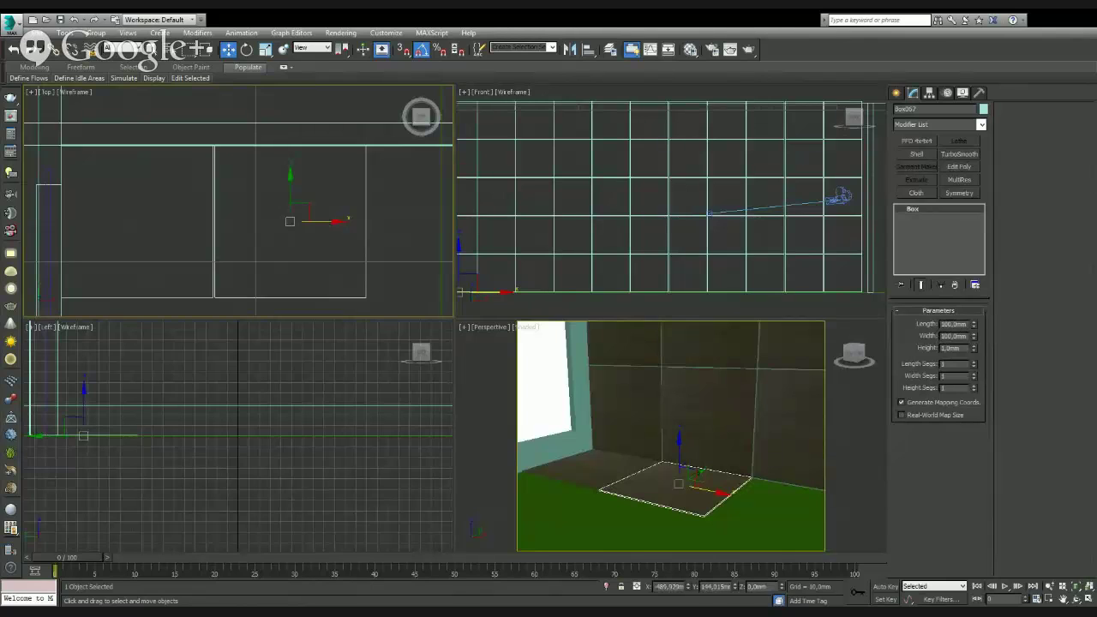
click(321, 232)
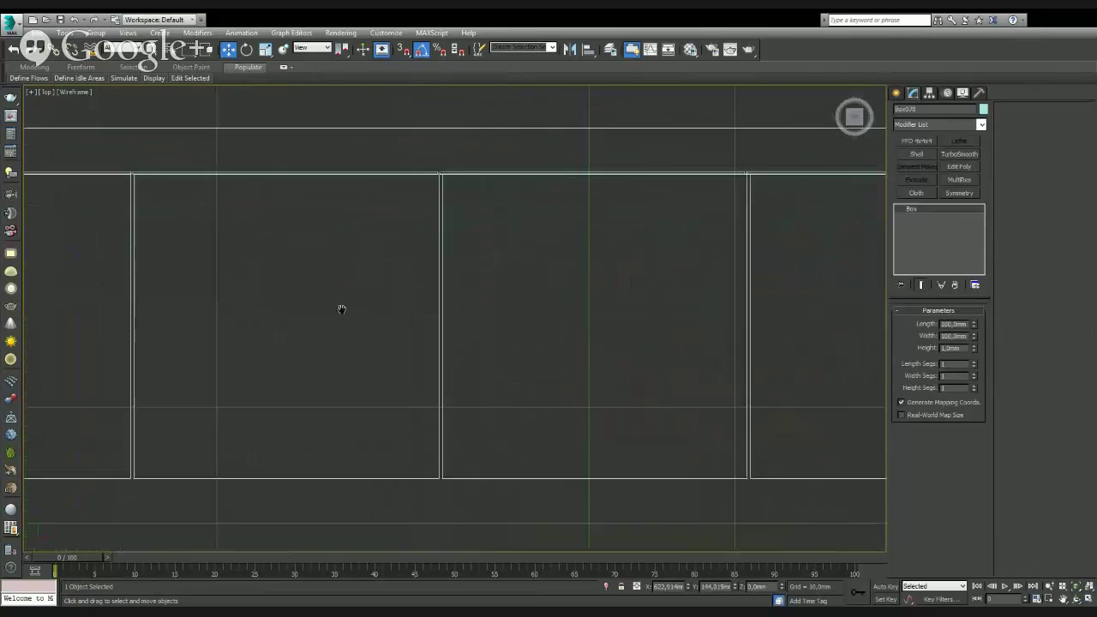
- In the maximized Top view, select the 13 rail pieces and move them down to the lower tile line
key(alt+w)
scroll(372, 306, down, 6)
scroll(691, 404, down, 1)
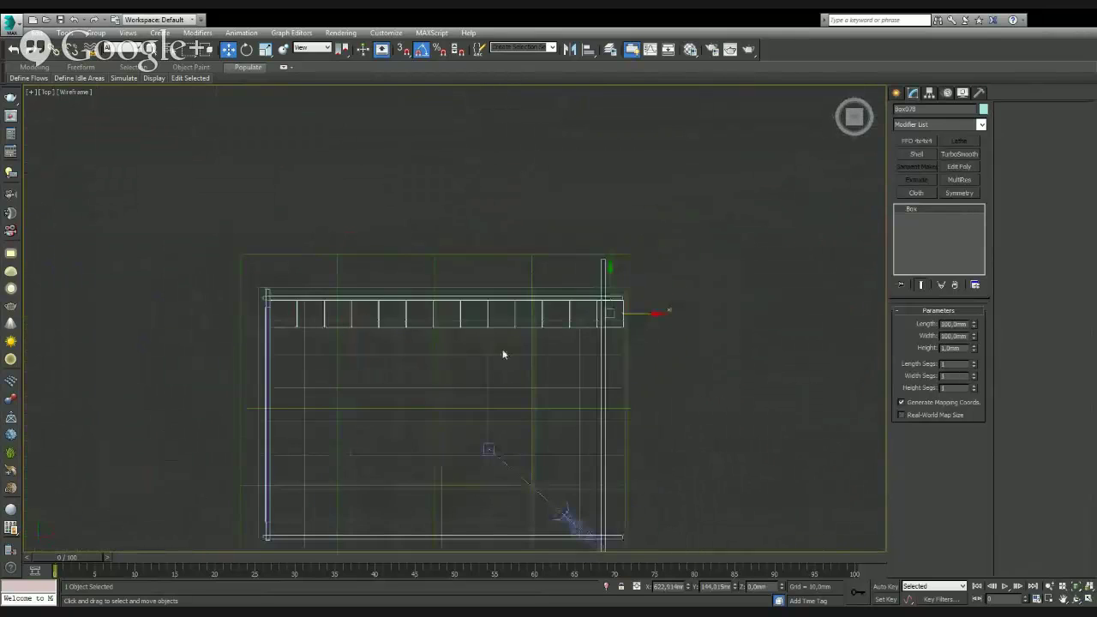
scroll(501, 347, up, 2)
drag(708, 379, 80, 299)
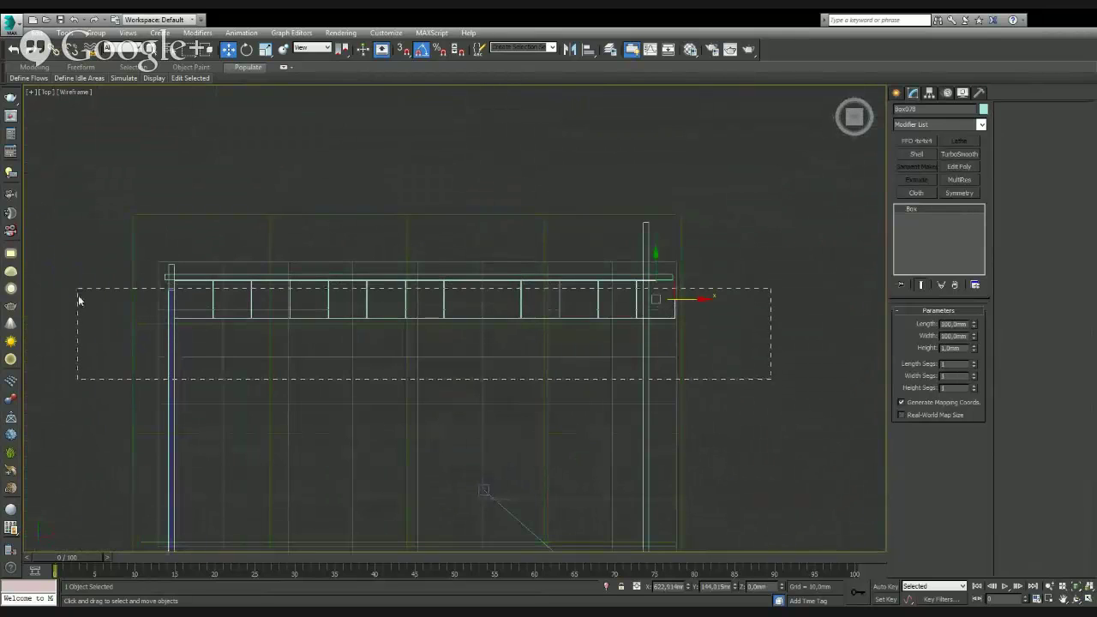
alt+drag(771, 401, 51, 452)
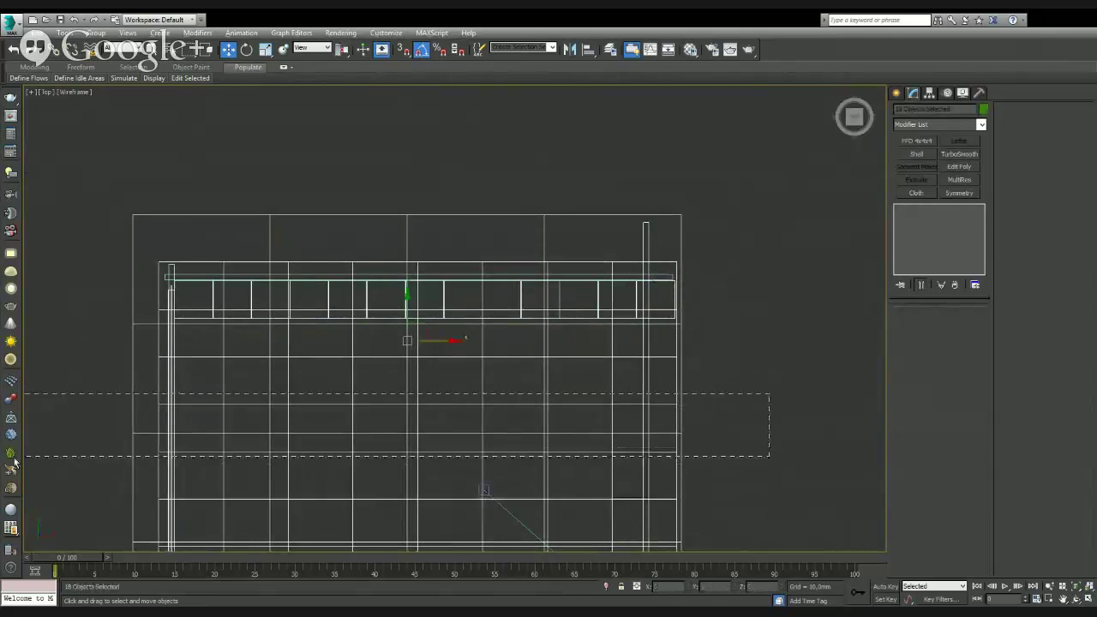
scroll(408, 317, up, 2)
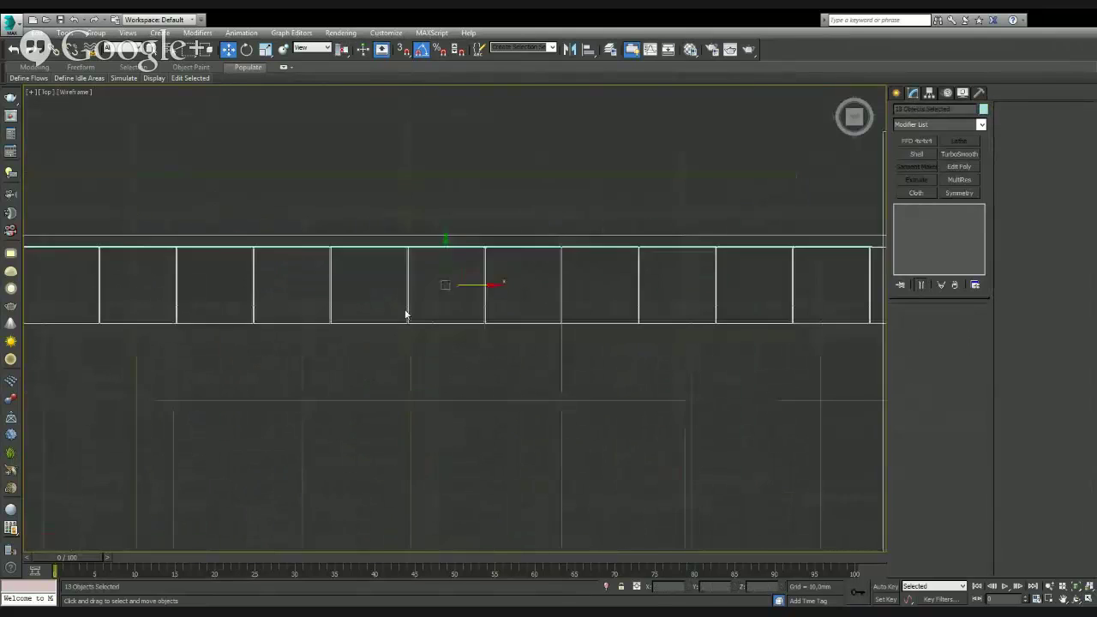
scroll(404, 314, up, 2)
scroll(473, 255, up, 2)
scroll(473, 256, up, 2)
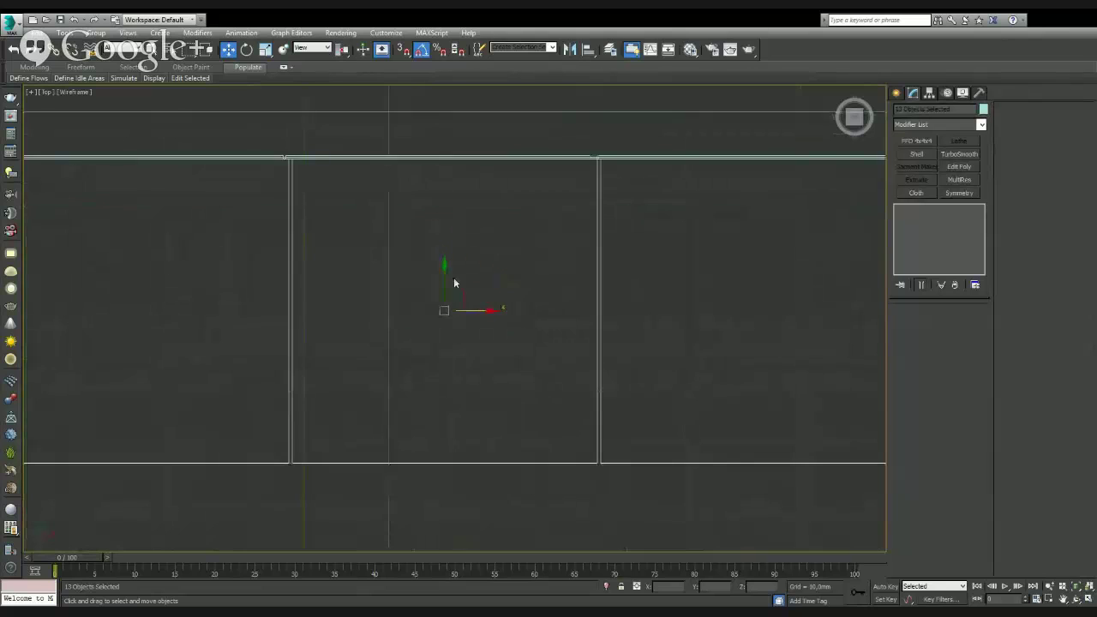
drag(451, 277, 454, 582)
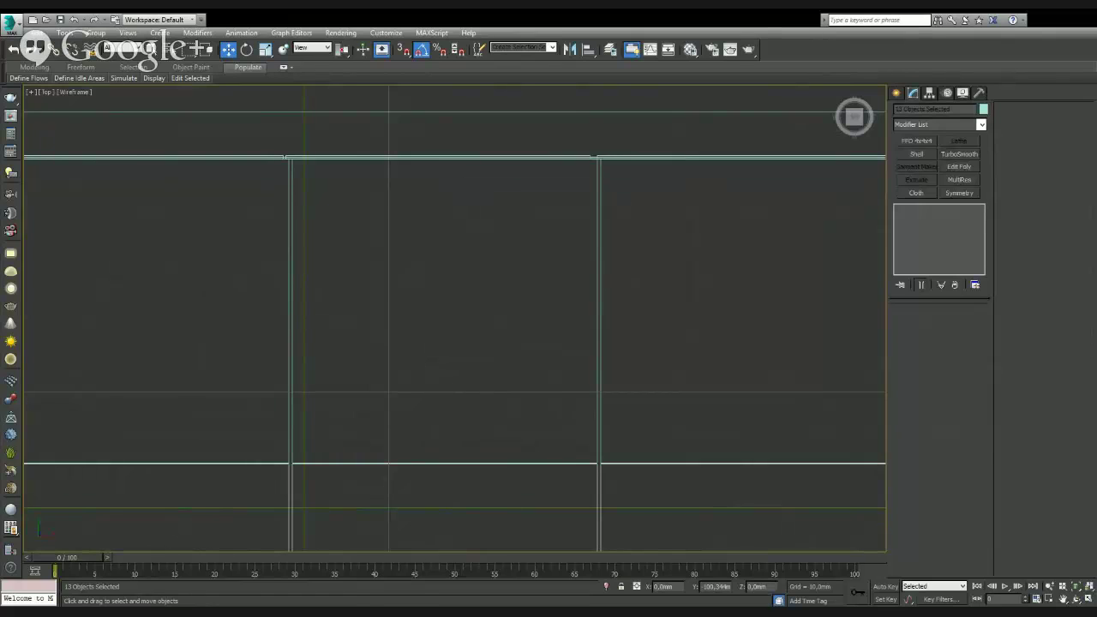
drag(453, 582, 514, 545)
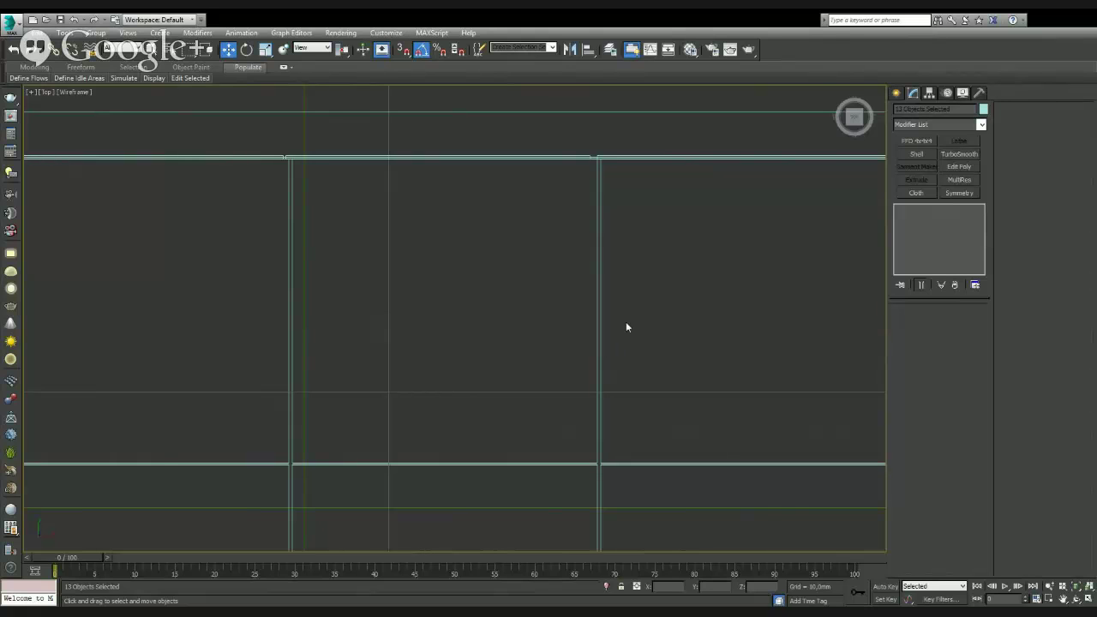
- Switch the Perspective view to Camera001, check the white window frame, and restore four viewports
scroll(625, 314, down, 3)
scroll(624, 318, down, 3)
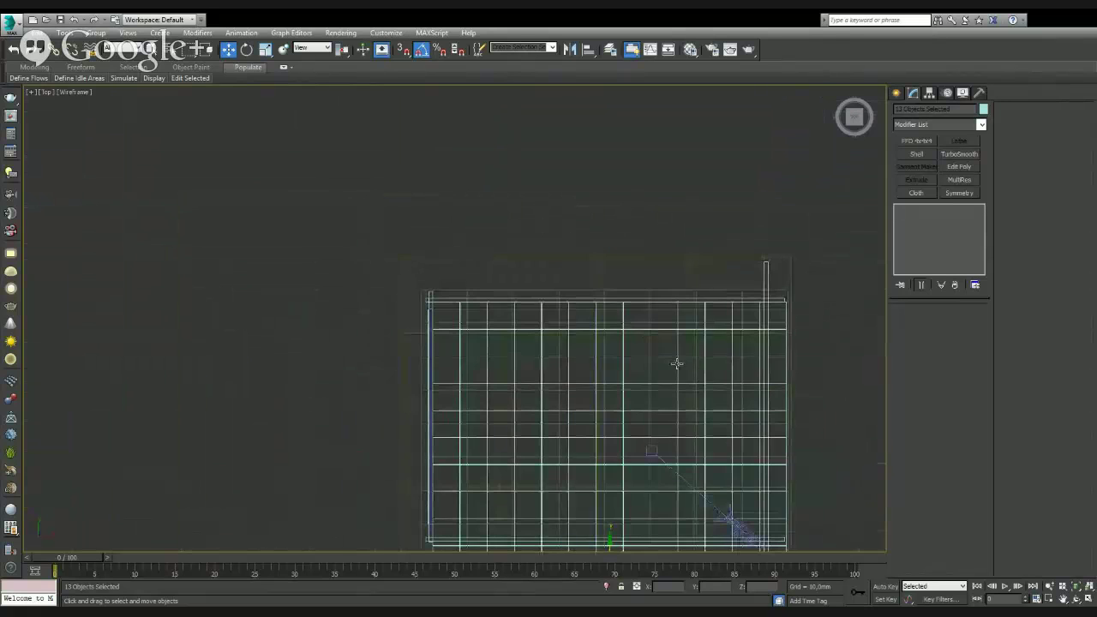
middle_drag(674, 363, 497, 141)
click(469, 524)
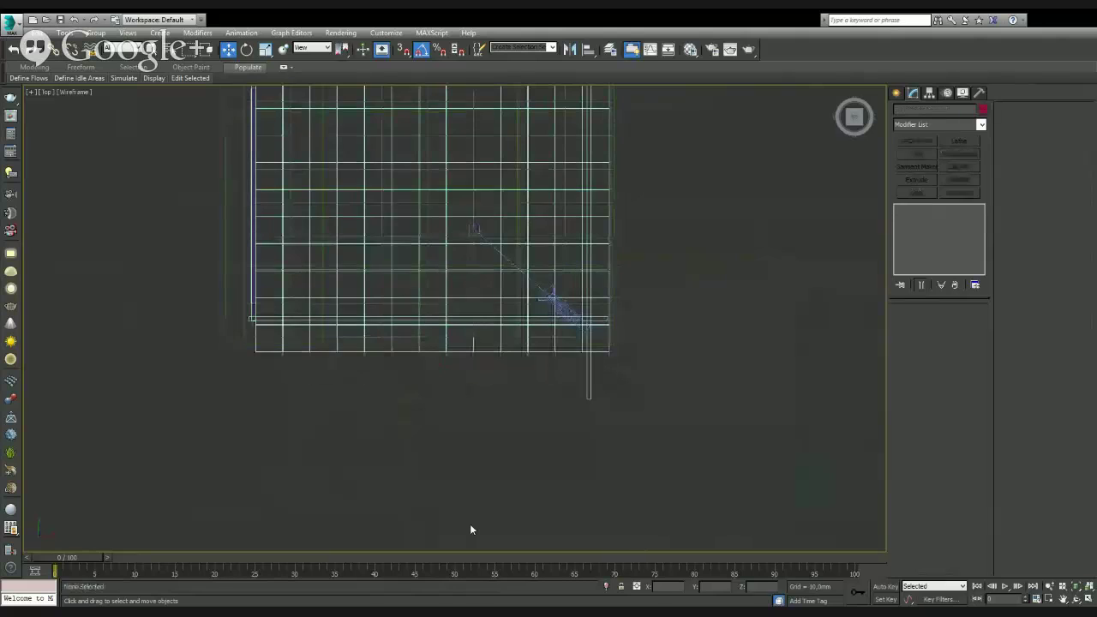
click(1089, 598)
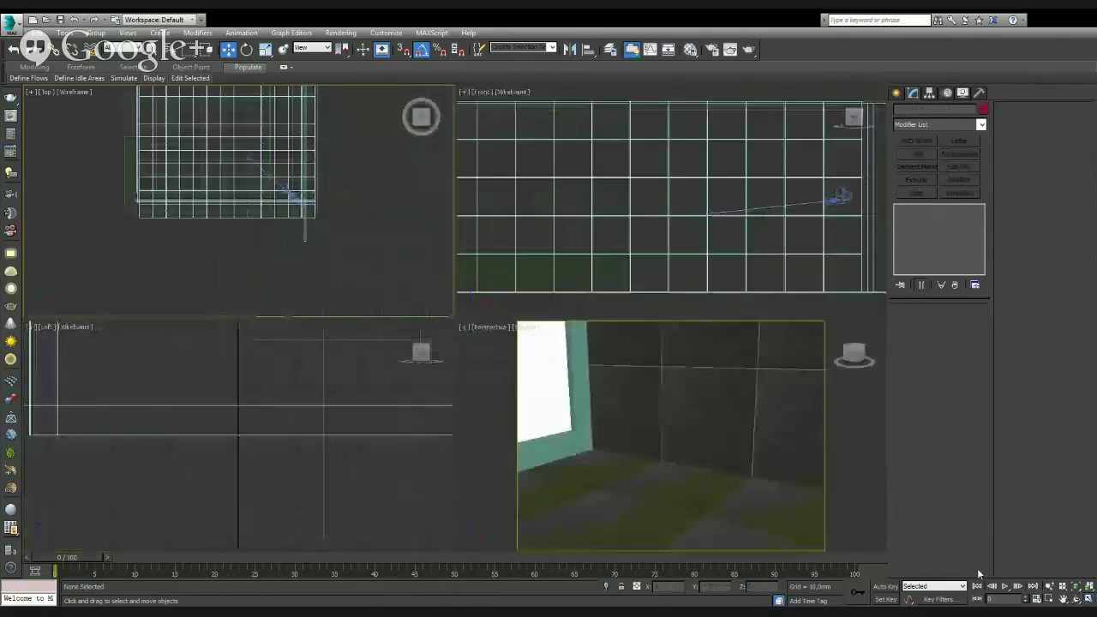
key(c)
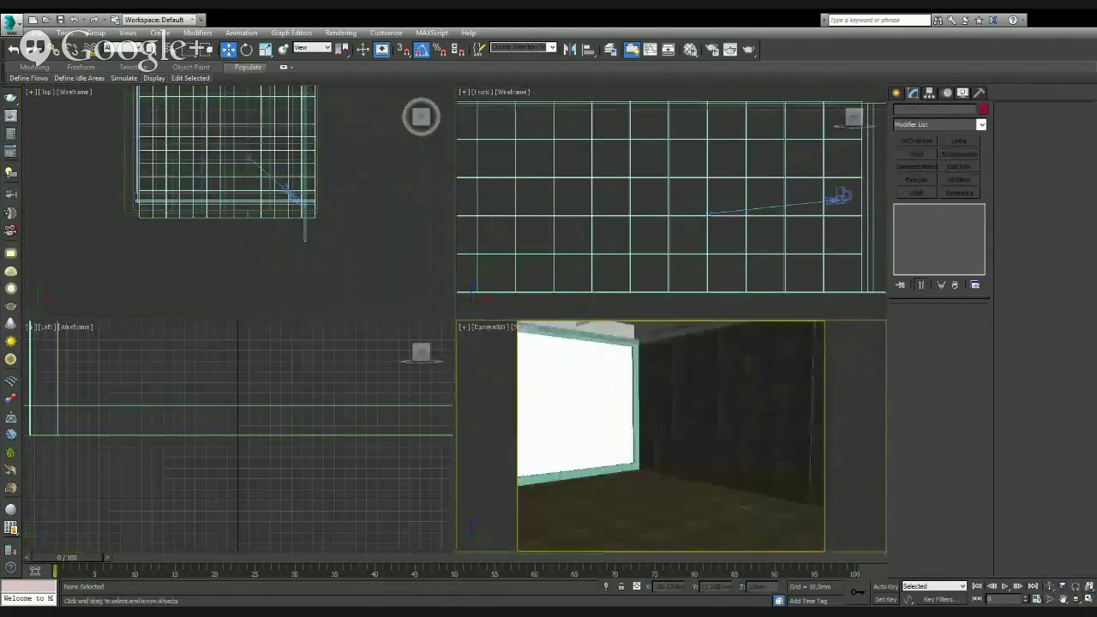
click(1088, 598)
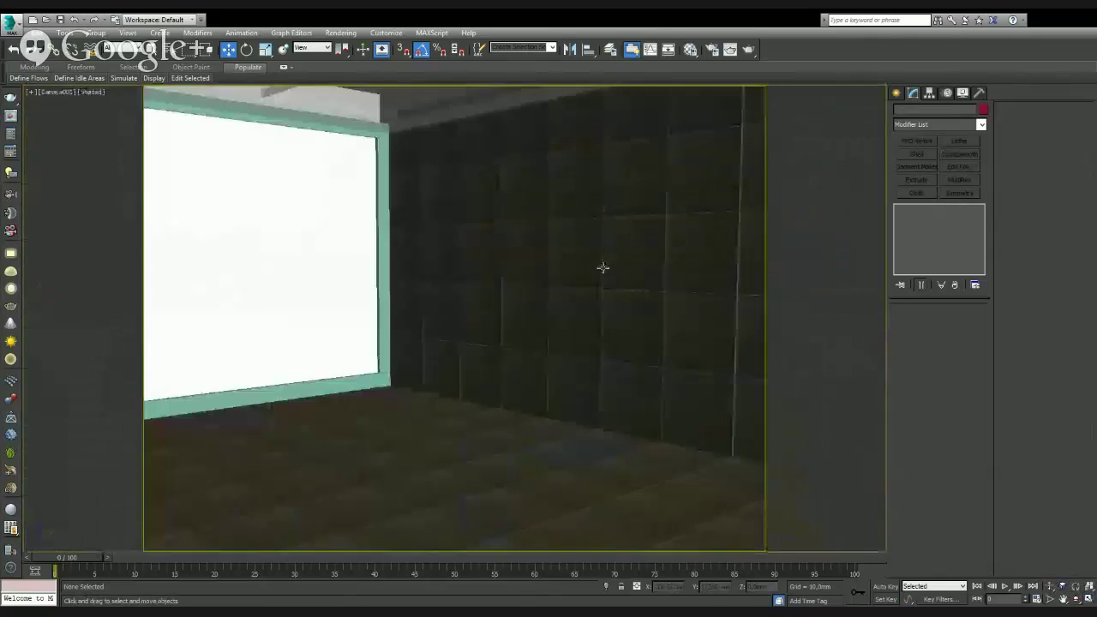
click(291, 396)
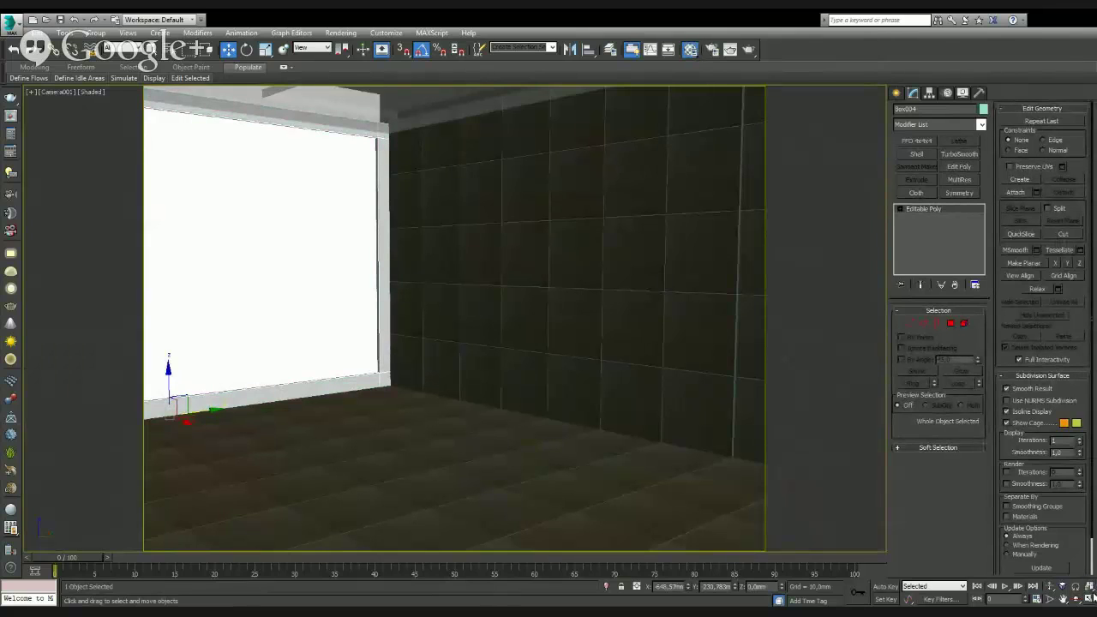
click(1088, 599)
- In the Top view, select the box running along the tile grid's top edge
click(131, 247)
scroll(118, 218, up, 2)
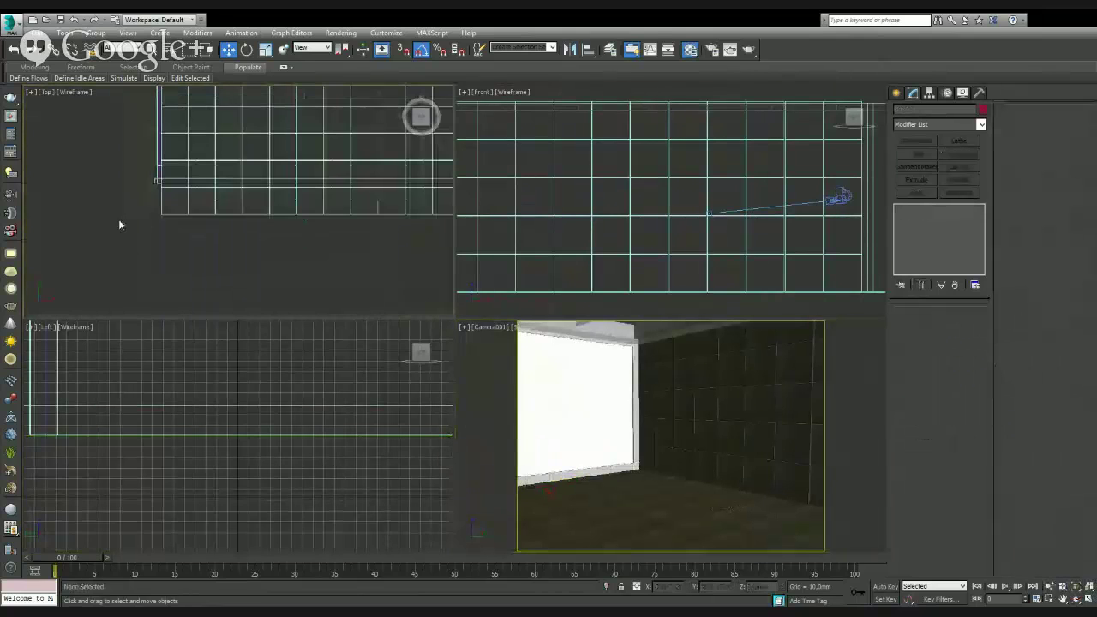
scroll(171, 181, up, 2)
click(171, 178)
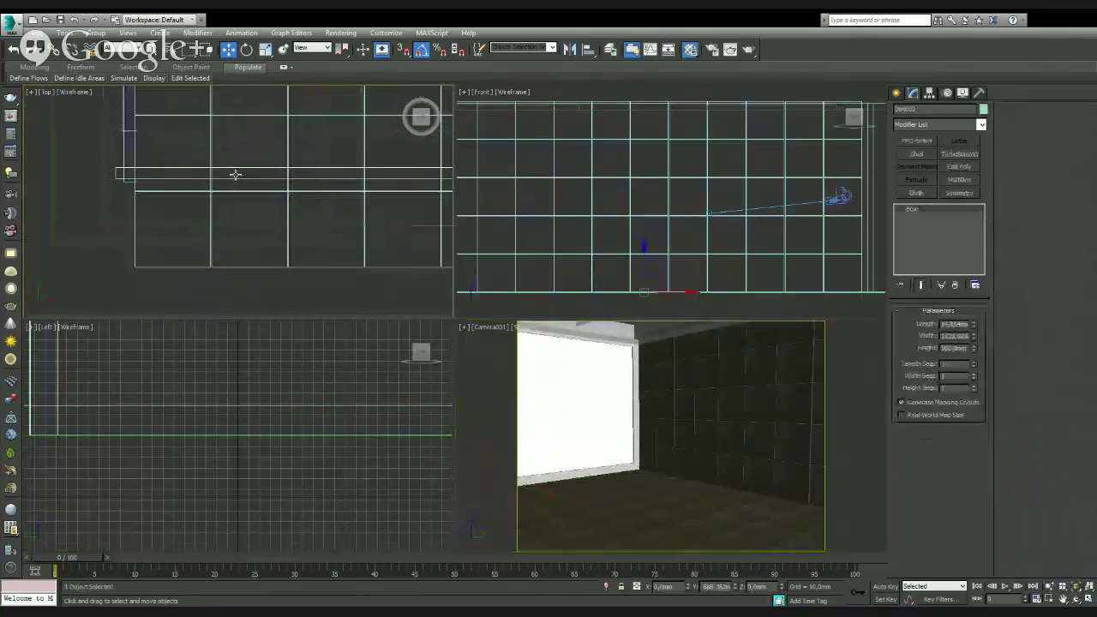
scroll(257, 223, down, 1)
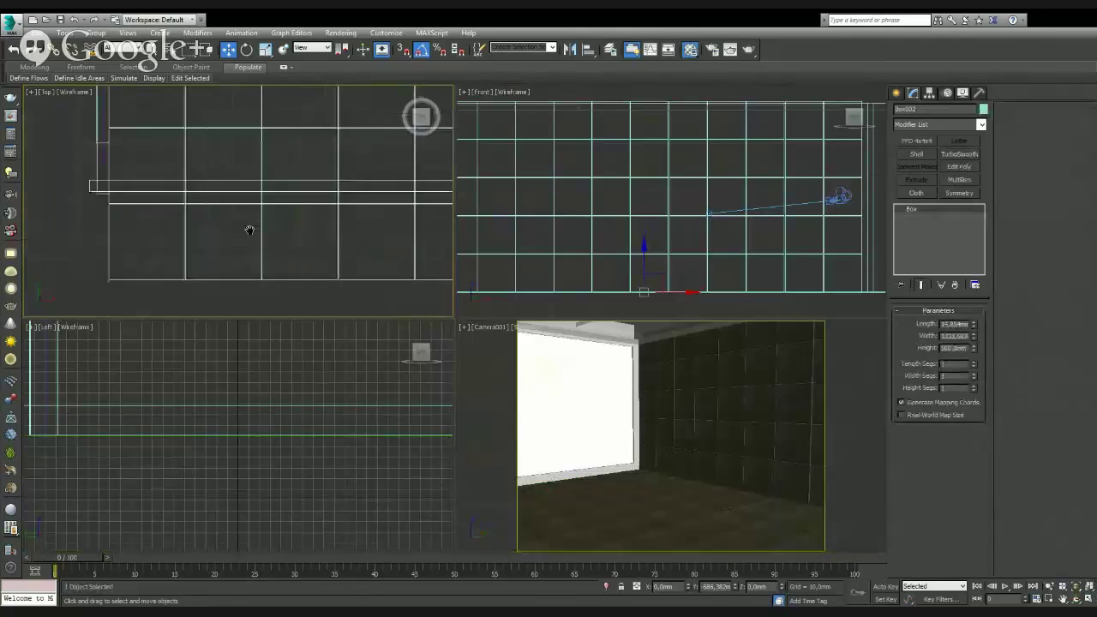
scroll(215, 176, down, 1)
scroll(228, 214, down, 1)
scroll(224, 180, down, 1)
scroll(280, 137, down, 1)
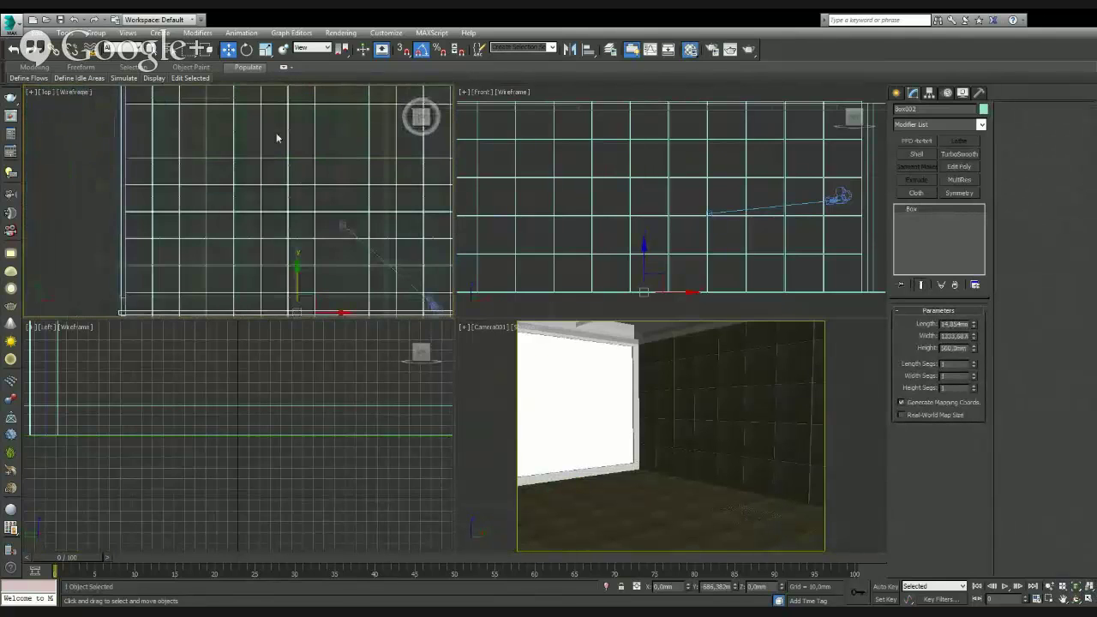
scroll(240, 250, down, 1)
scroll(161, 211, down, 1)
scroll(161, 211, up, 1)
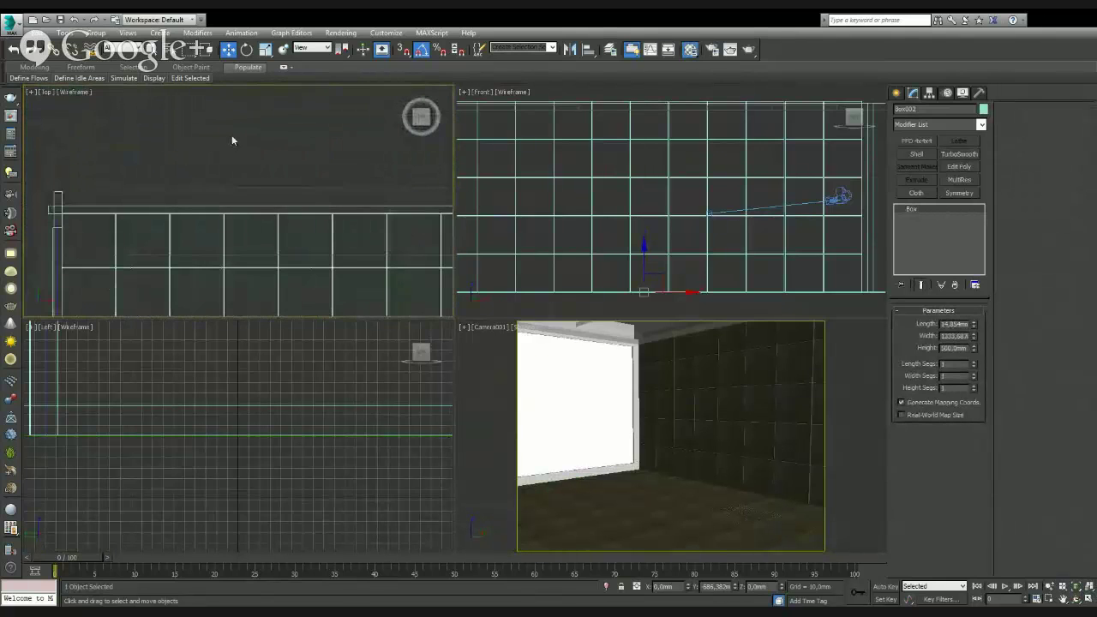
click(248, 181)
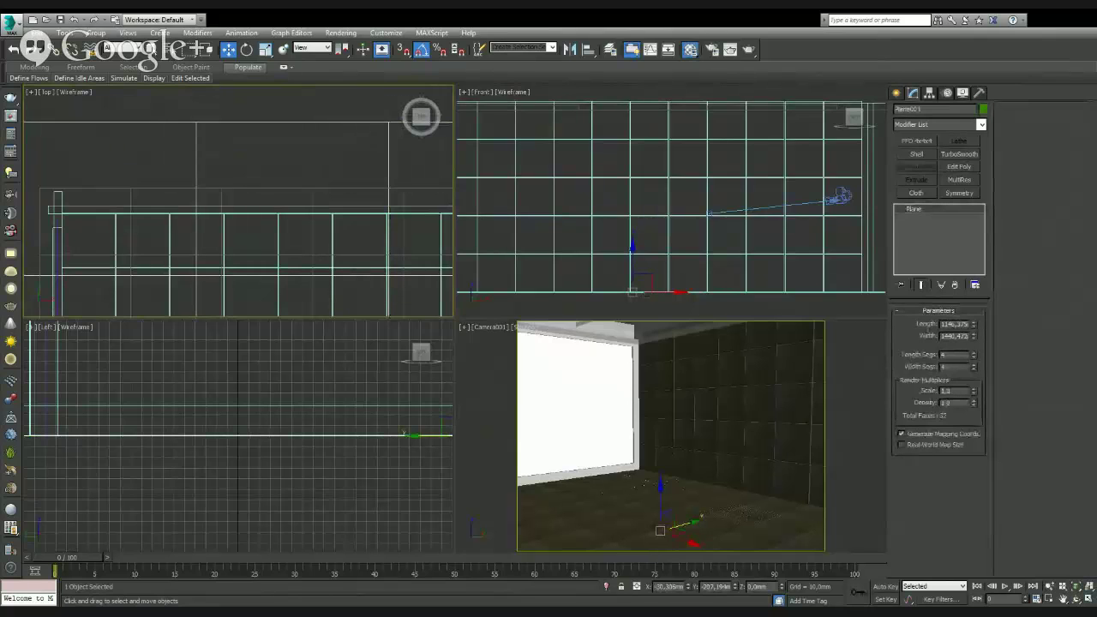
click(328, 205)
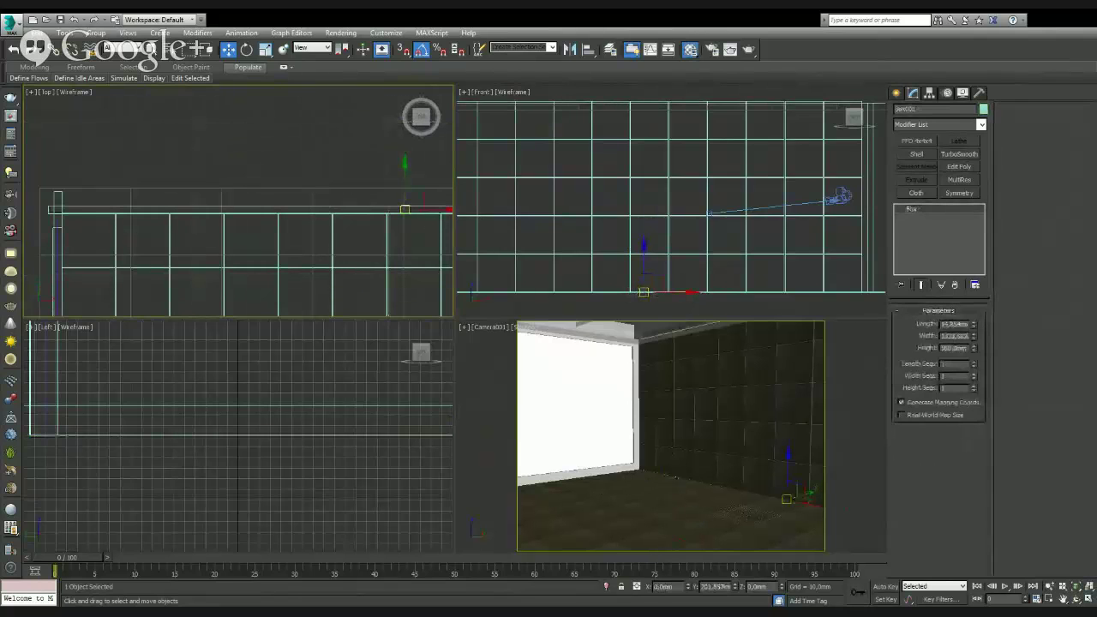
- Place a copy of the box rail on the grid's right edge and maximize the Camera001 view
middle_drag(348, 301, 286, 190)
scroll(288, 190, down, 1)
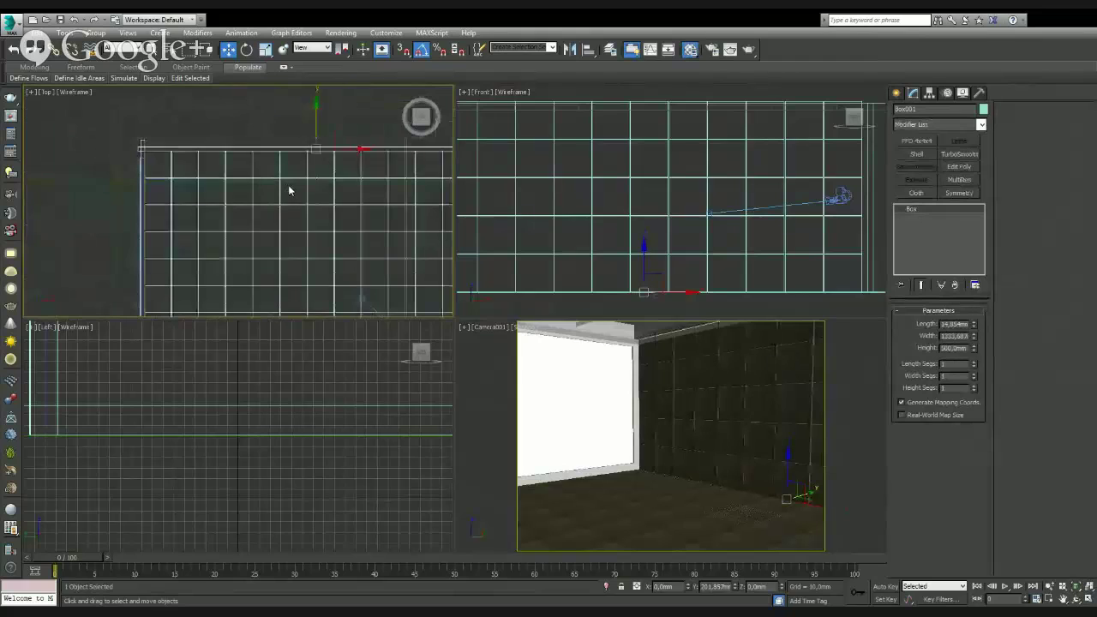
scroll(309, 221, down, 1)
scroll(368, 230, down, 1)
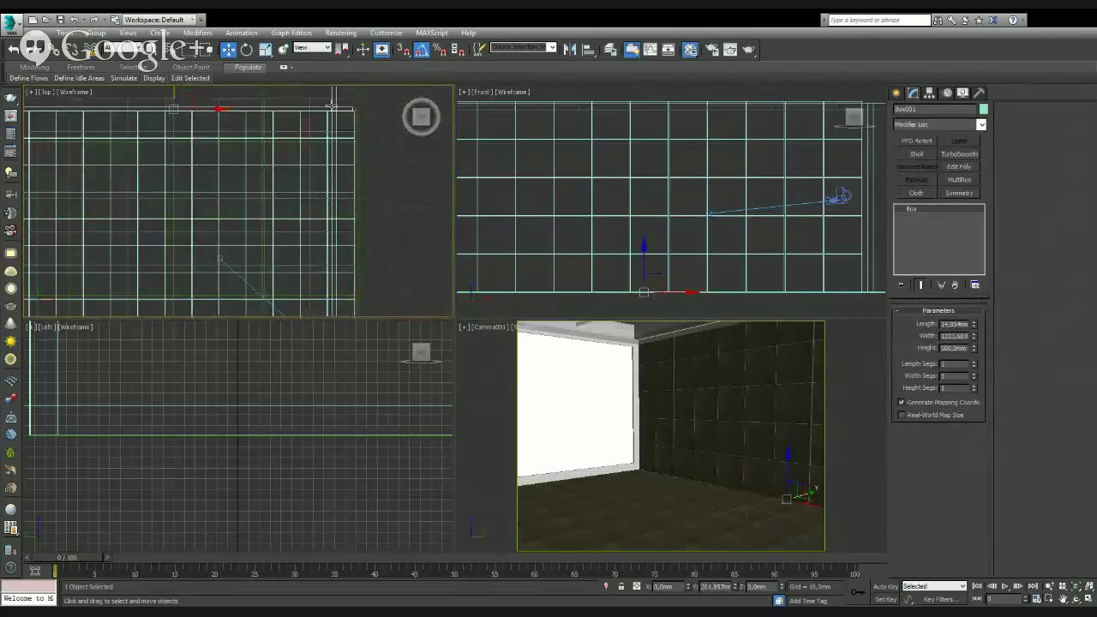
drag(332, 101, 334, 249)
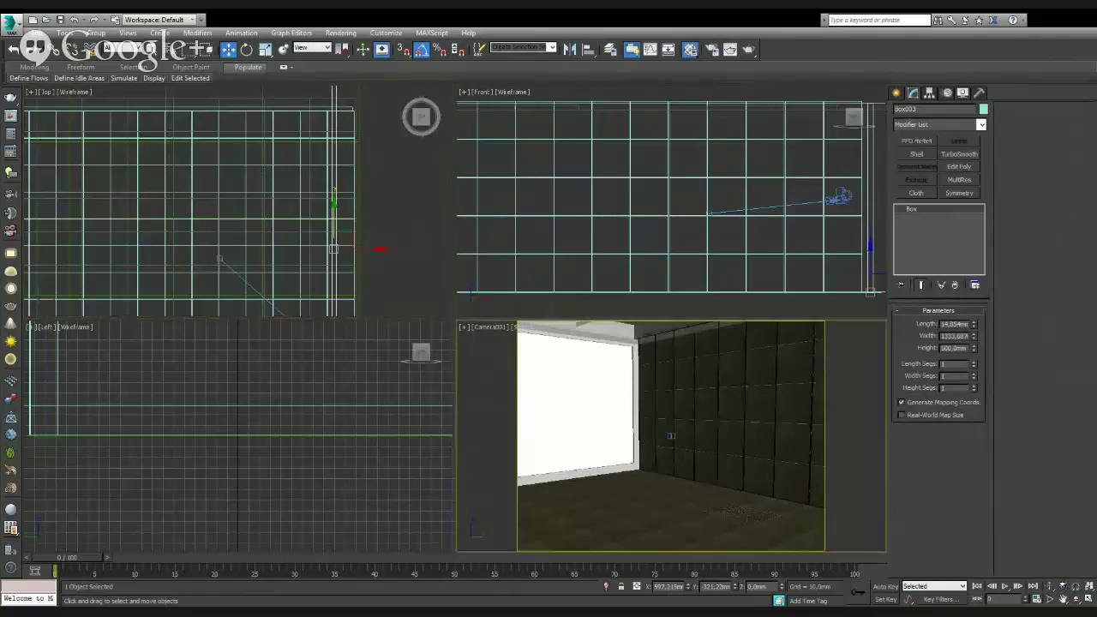
click(1088, 599)
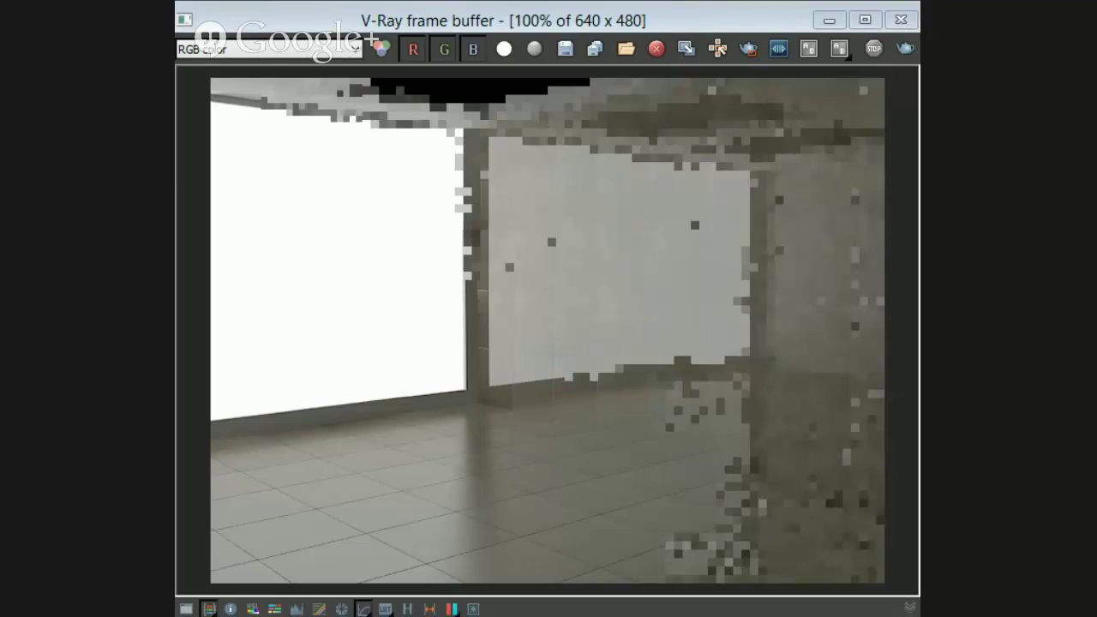
- Rerender the tiled room in V-Ray, zoom the buffer back to 100%, and stop it partway
click(458, 104)
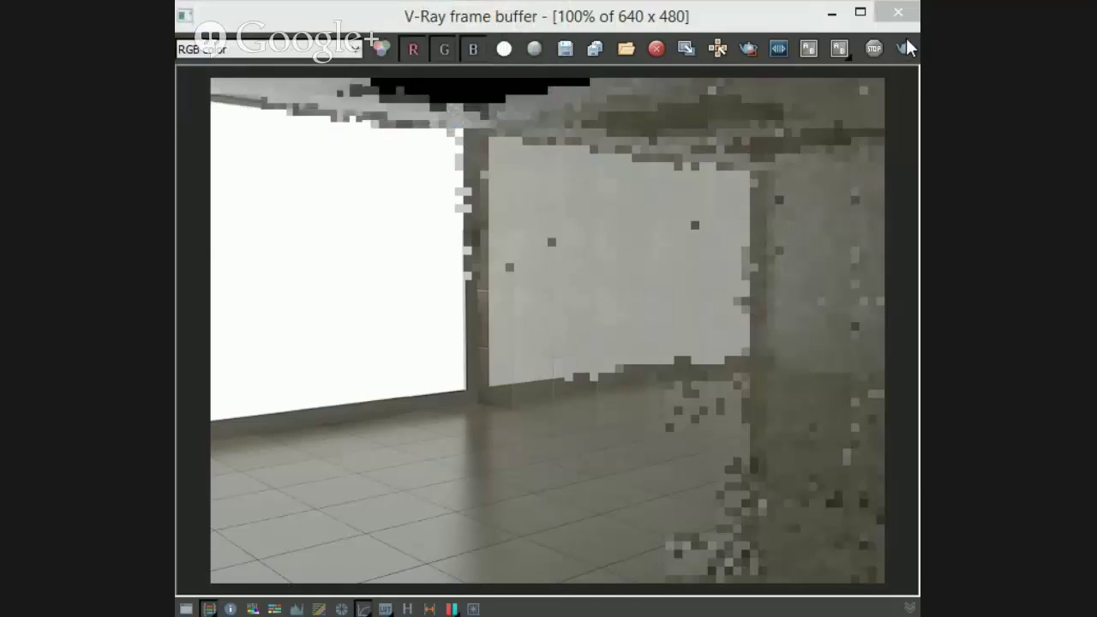
click(909, 50)
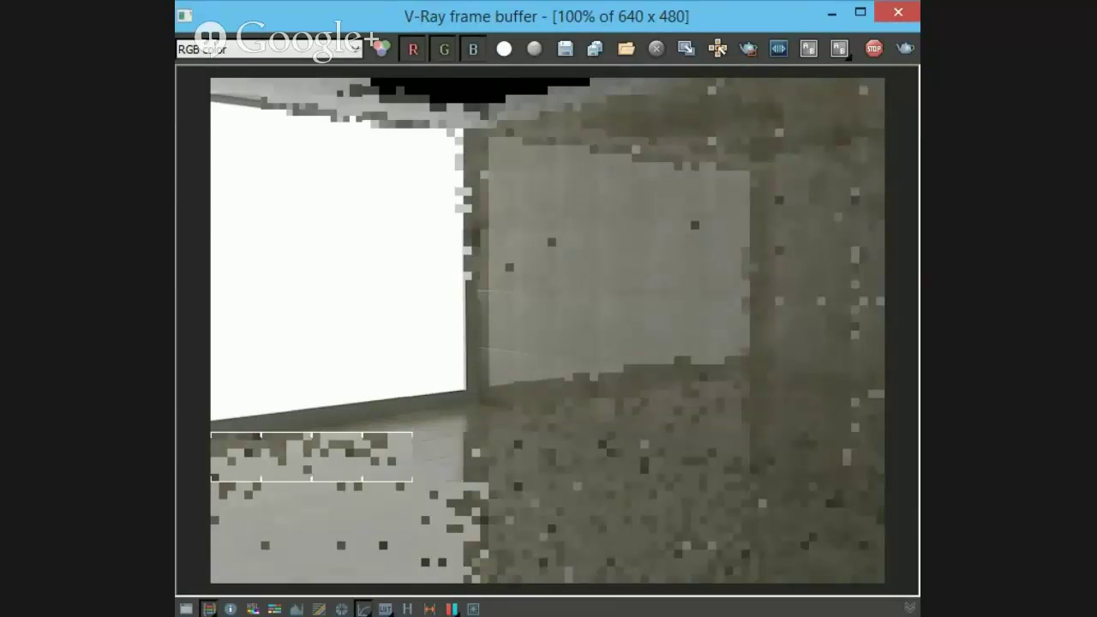
scroll(547, 331, down, 10)
scroll(547, 331, up, 8)
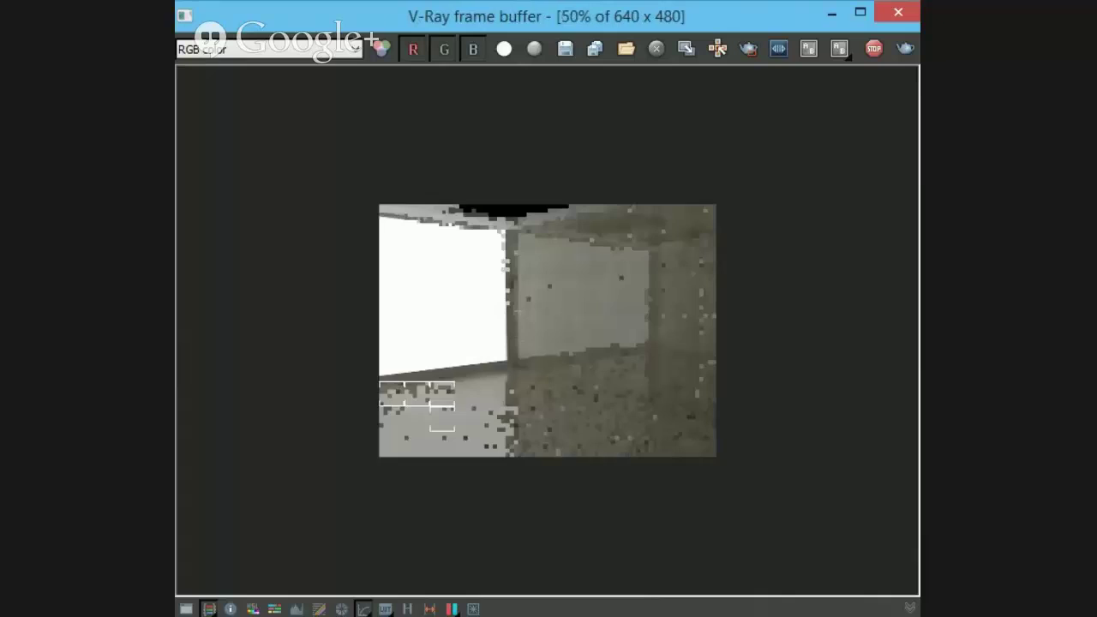
scroll(547, 331, up, 2)
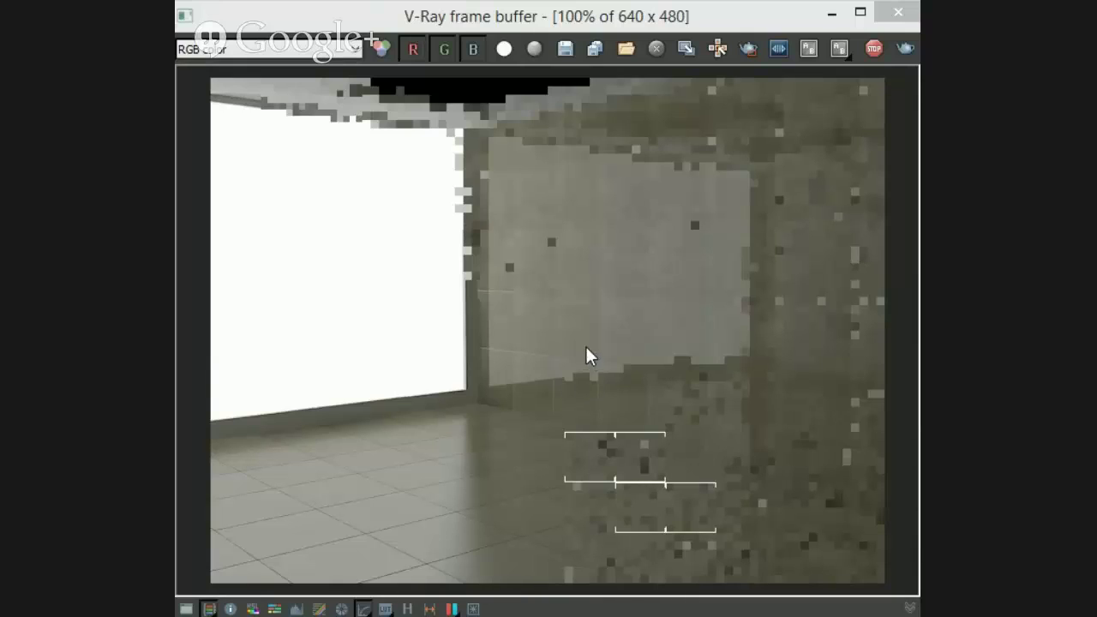
key(Escape)
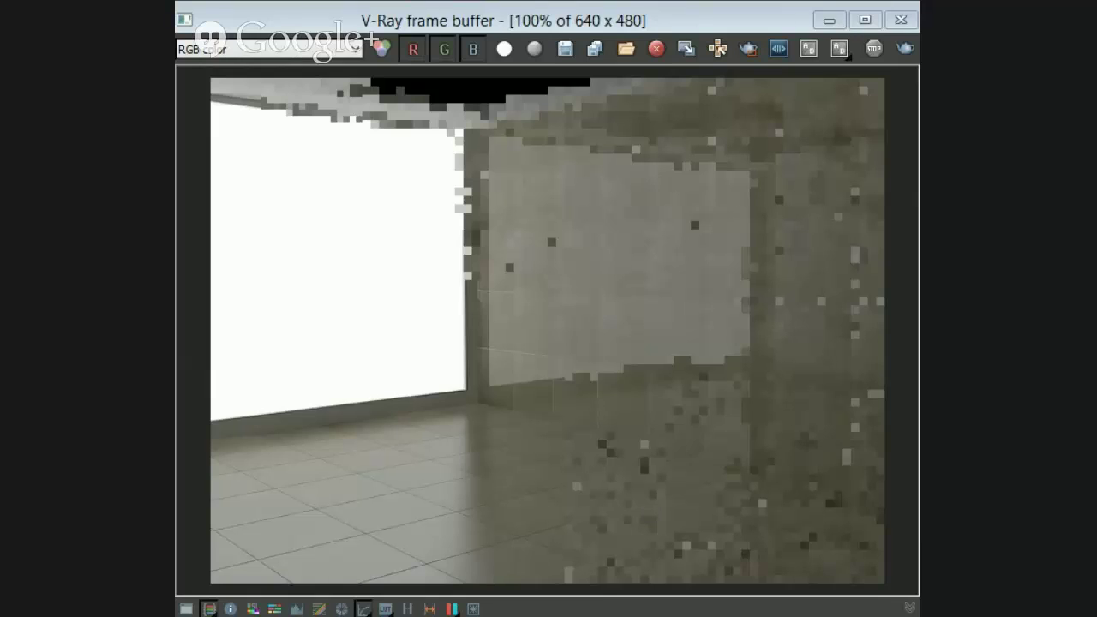
- Render again with Follow Mouse so the tiled wall resolves first, then close the frame buffer
click(906, 48)
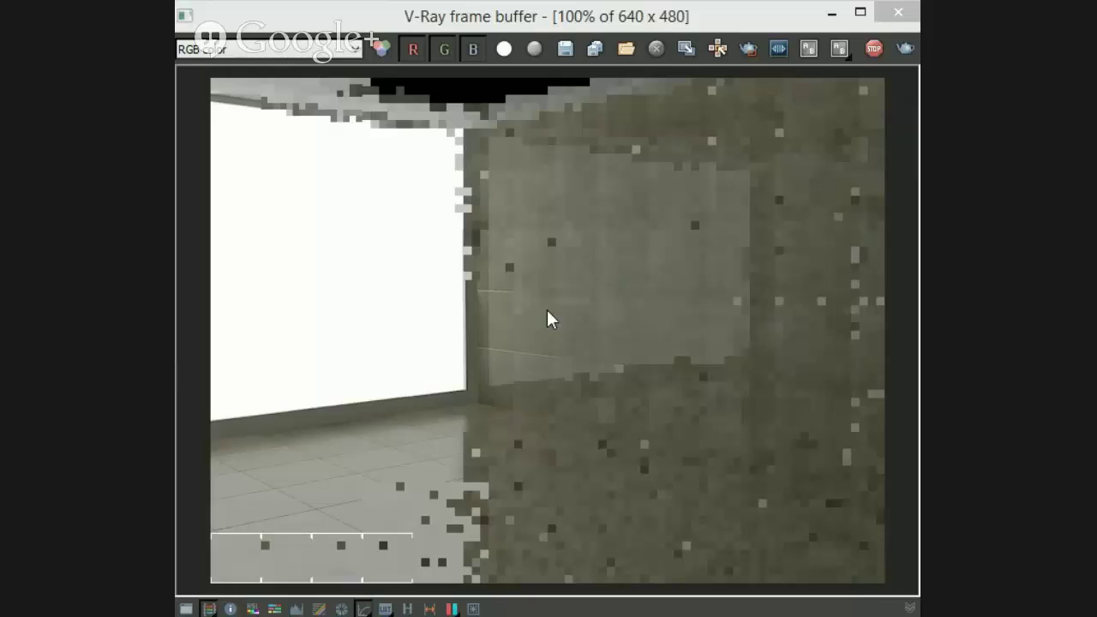
click(720, 52)
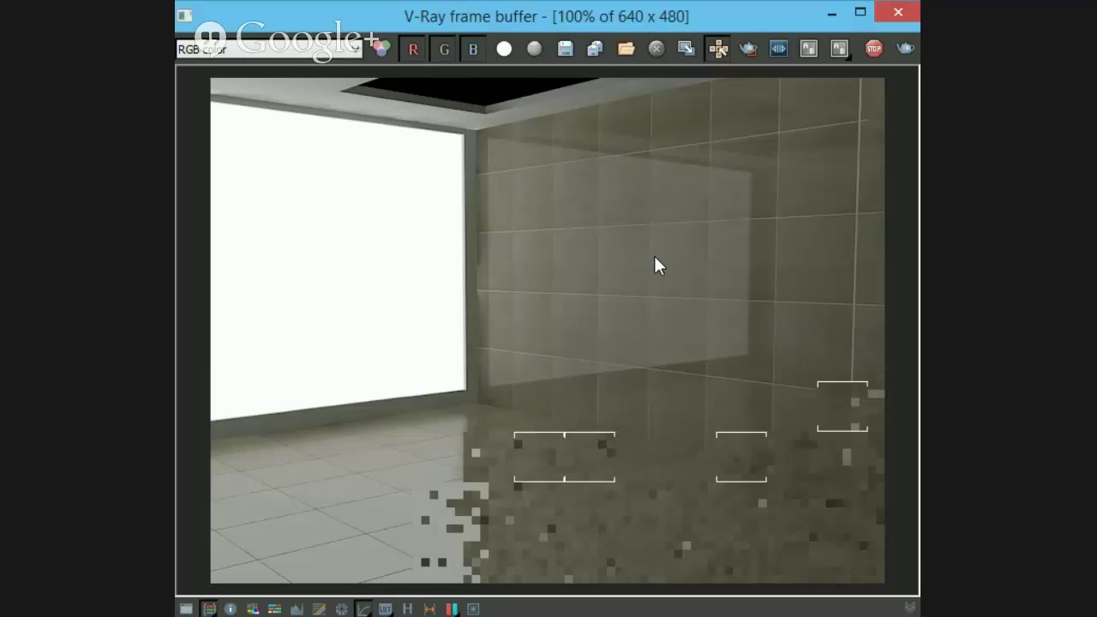
click(906, 21)
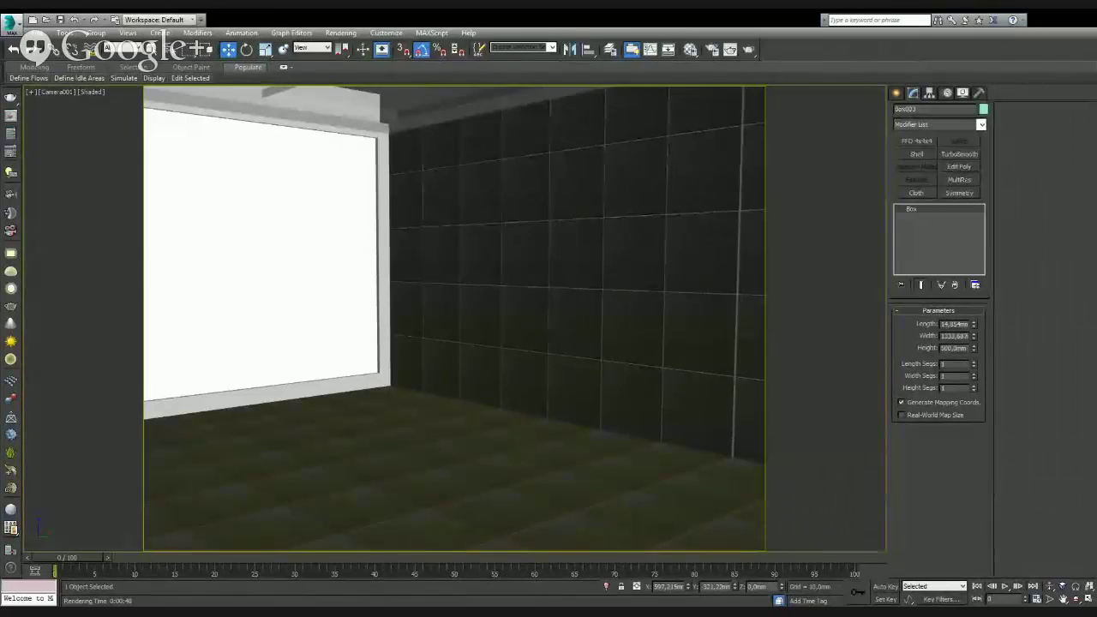
- Restore four viewports, maximize the Top view, and pan and zoom out across the scene
click(1089, 599)
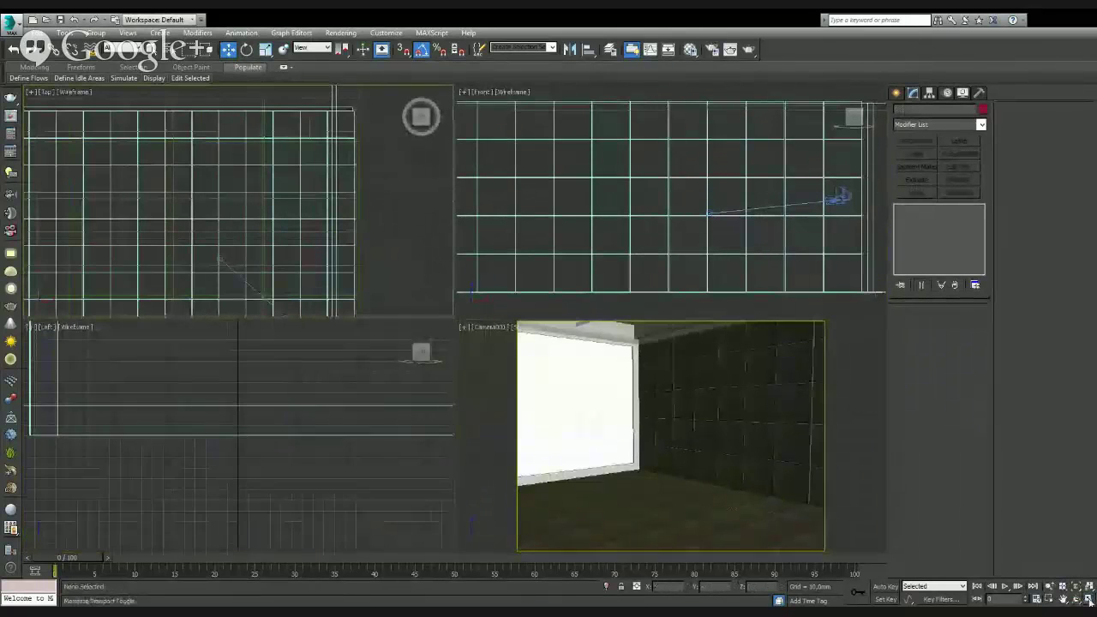
key(alt+w)
middle_drag(464, 220, 503, 254)
scroll(545, 266, down, 4)
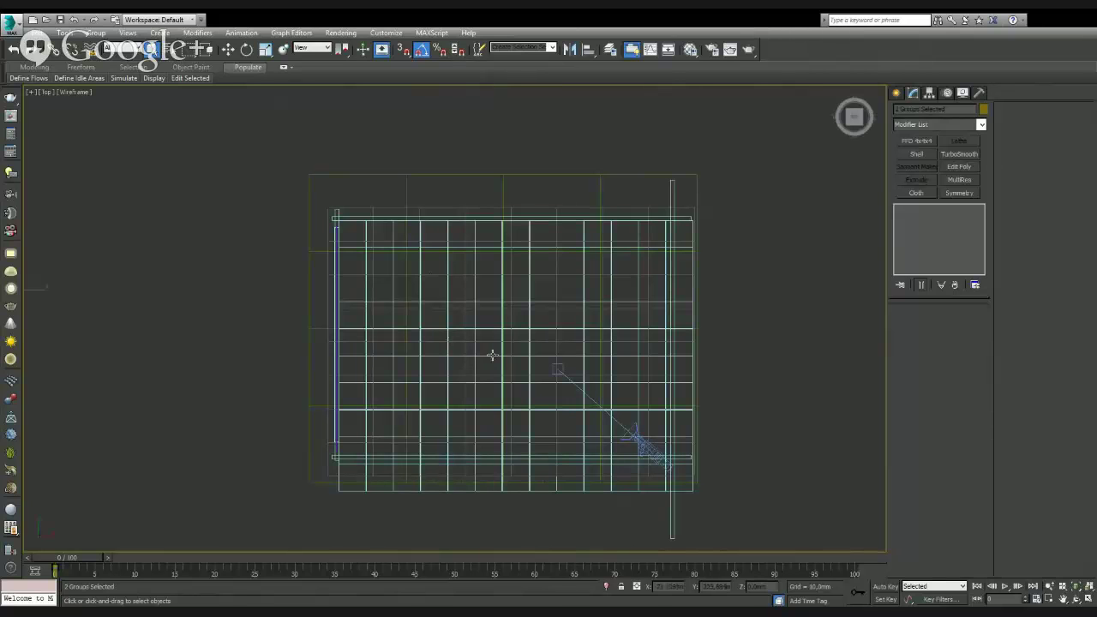
- Slide the imported room group to the right, away from the tiled room
scroll(434, 298, down, 1)
scroll(433, 297, down, 3)
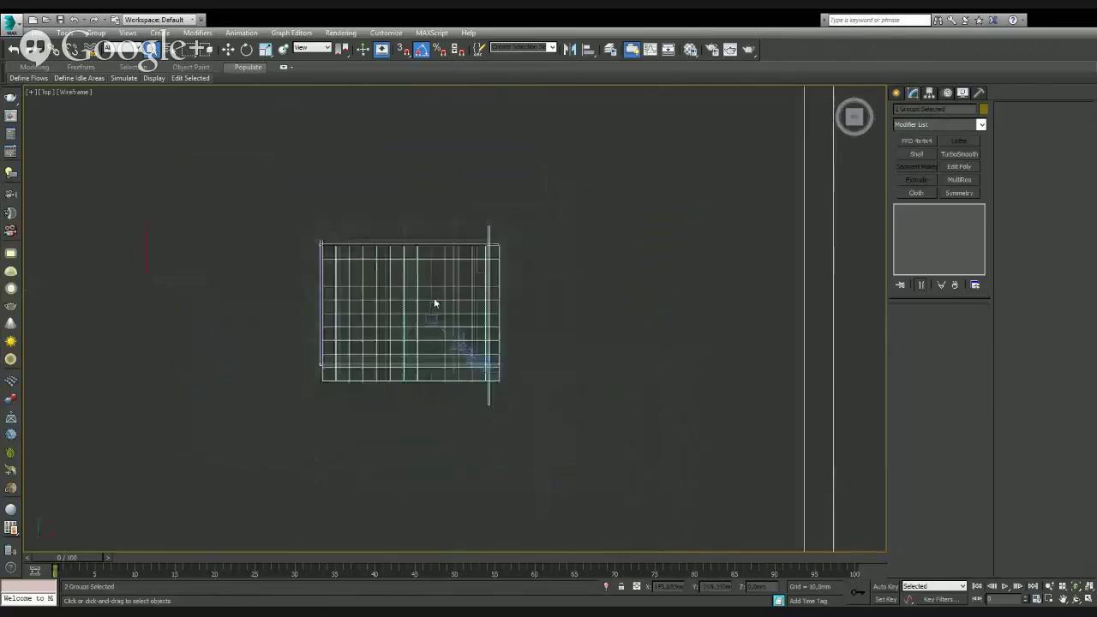
scroll(433, 297, down, 5)
scroll(434, 297, down, 5)
scroll(455, 308, up, 2)
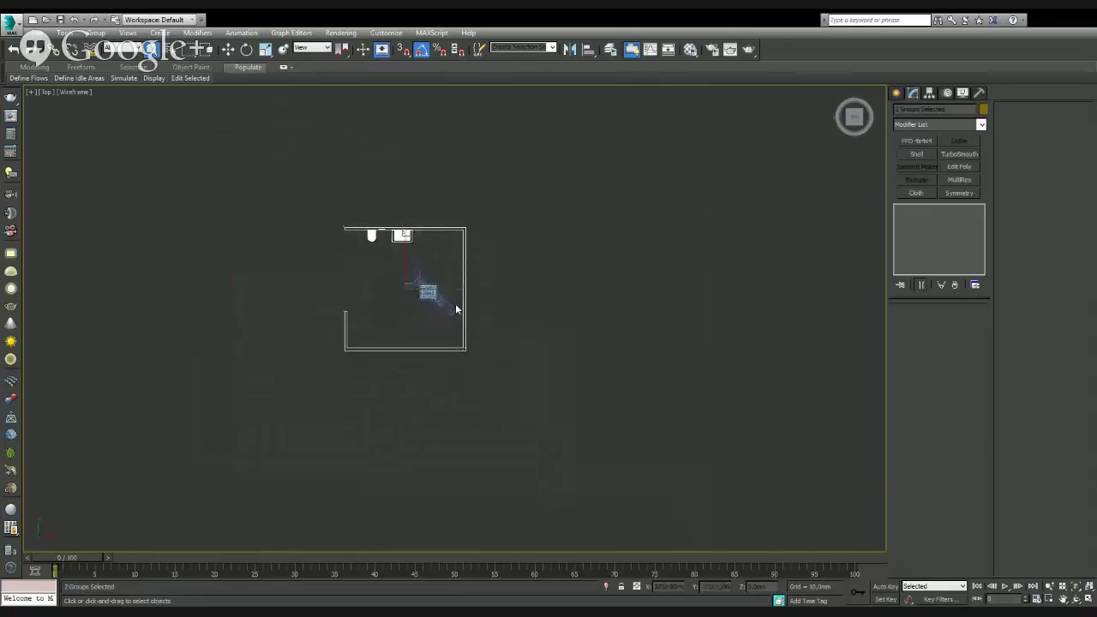
key(w)
drag(437, 236, 671, 428)
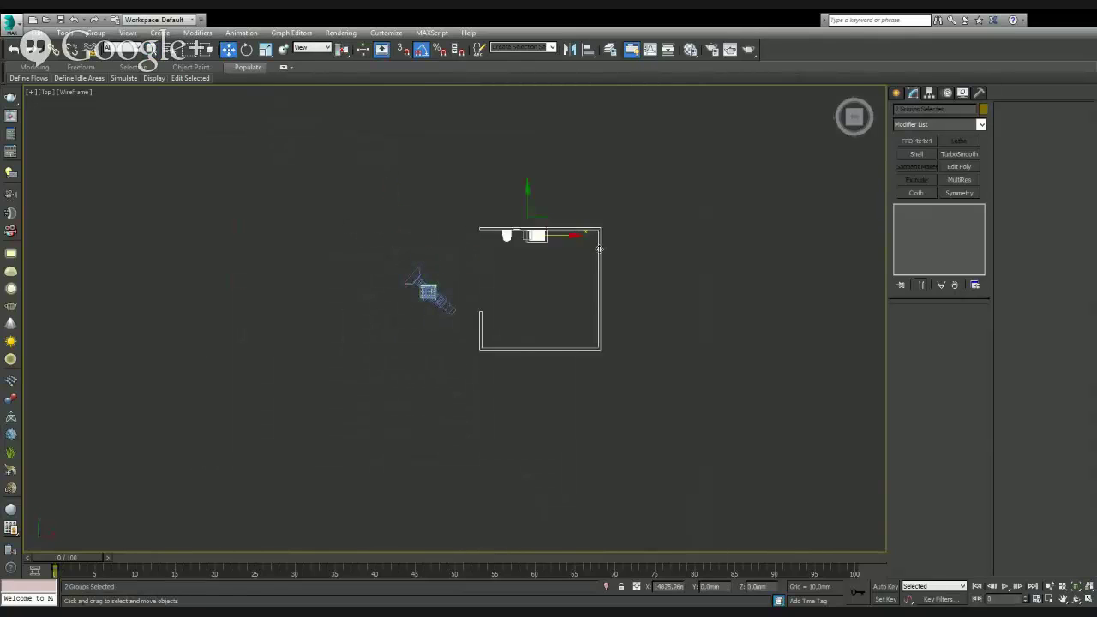
click(671, 428)
- Ungroup the room, delete its wall spline Line001, and select the remaining fixture objects
click(643, 325)
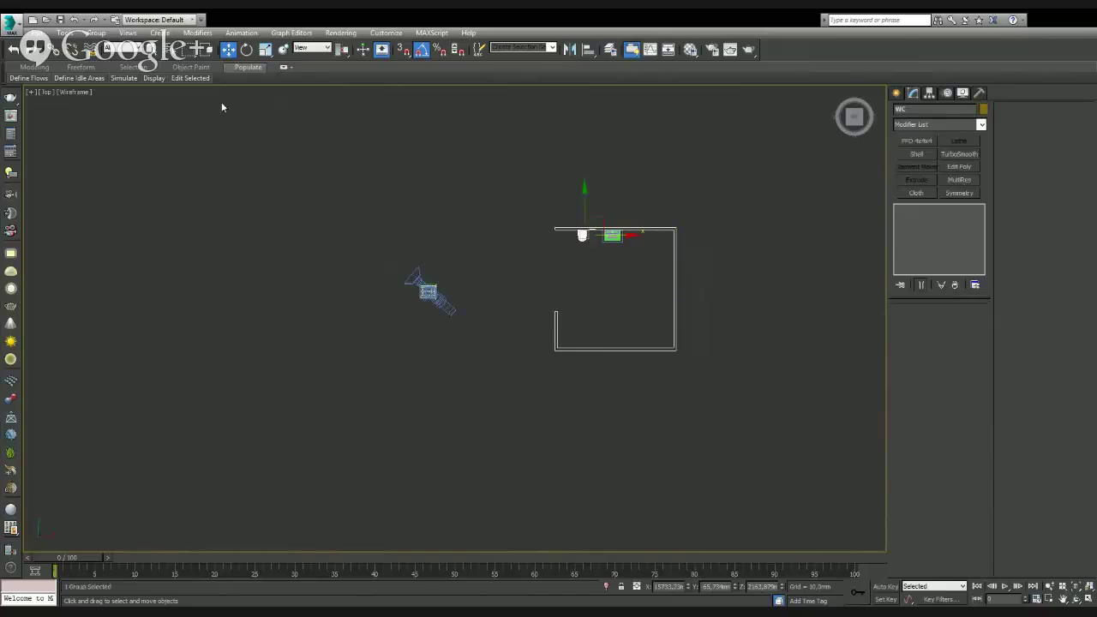
click(94, 32)
click(111, 62)
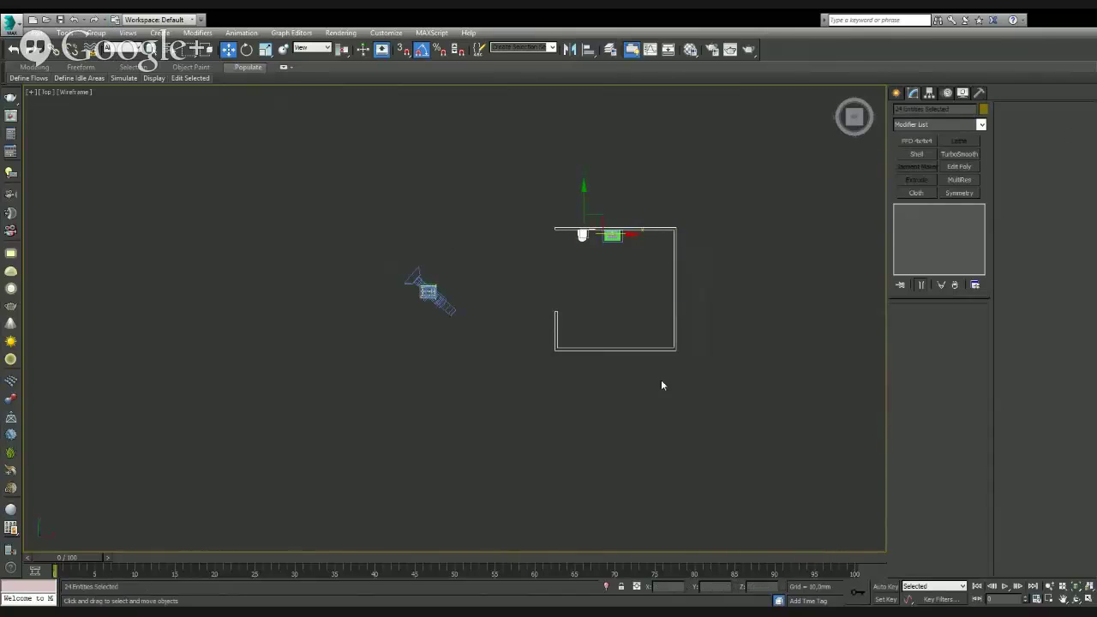
drag(630, 325, 630, 325)
key(Delete)
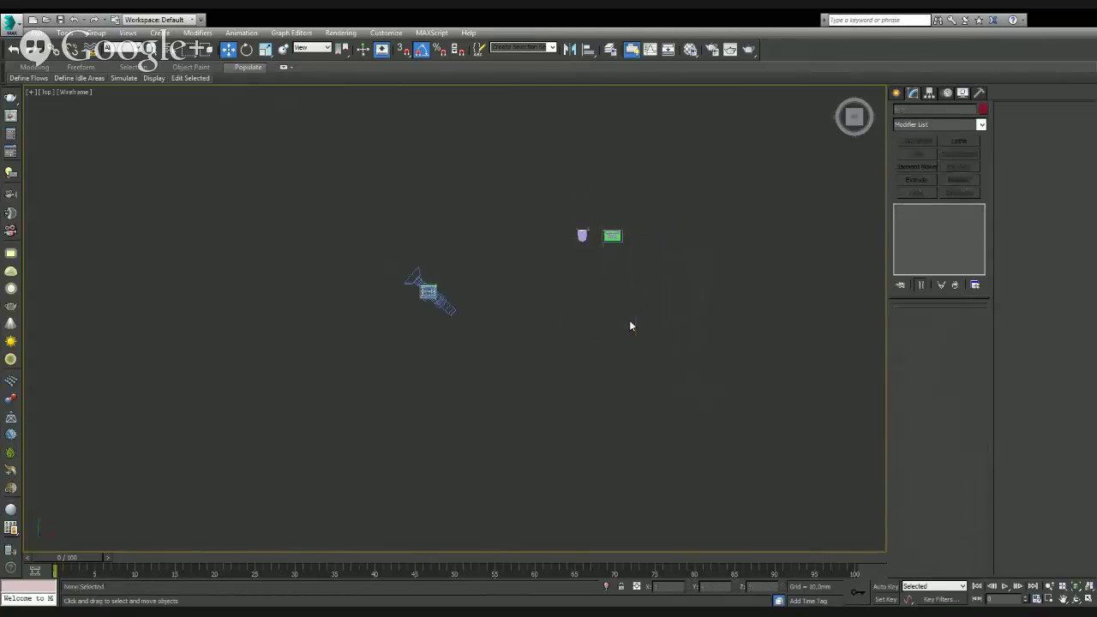
drag(669, 282, 546, 196)
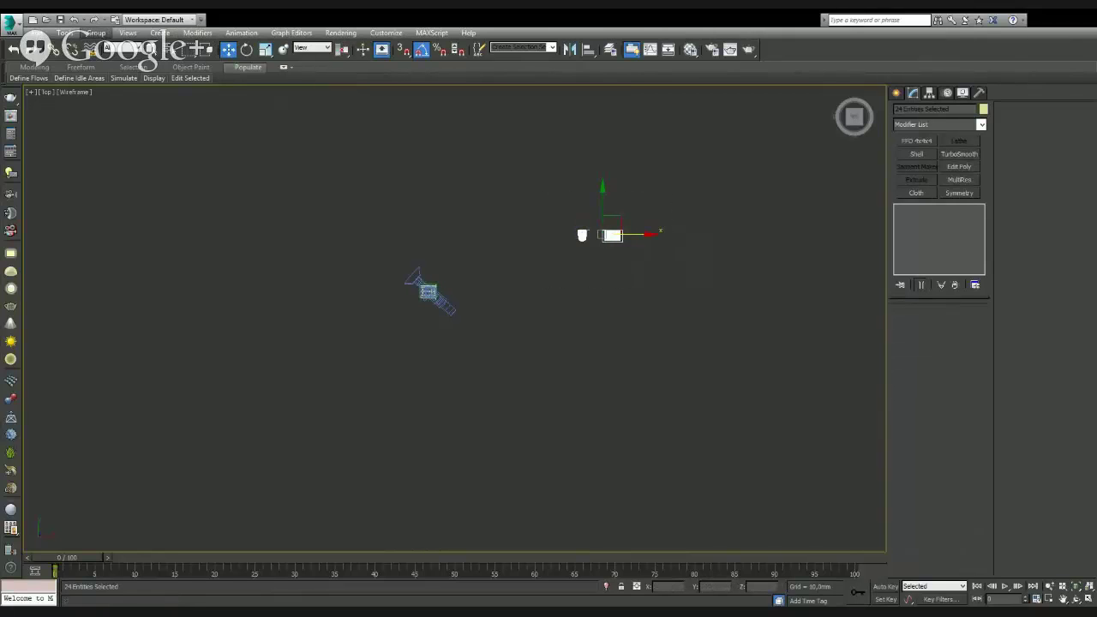
- Group the remaining fixtures, shrink the group to about 25%, and move it onto the tiled room
click(163, 33)
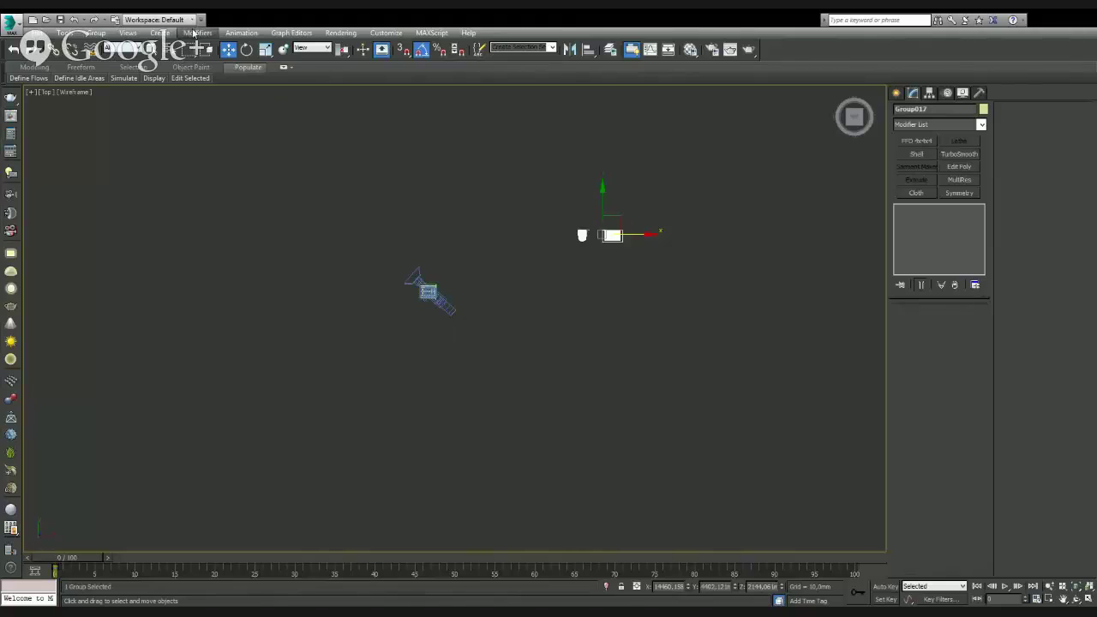
click(265, 49)
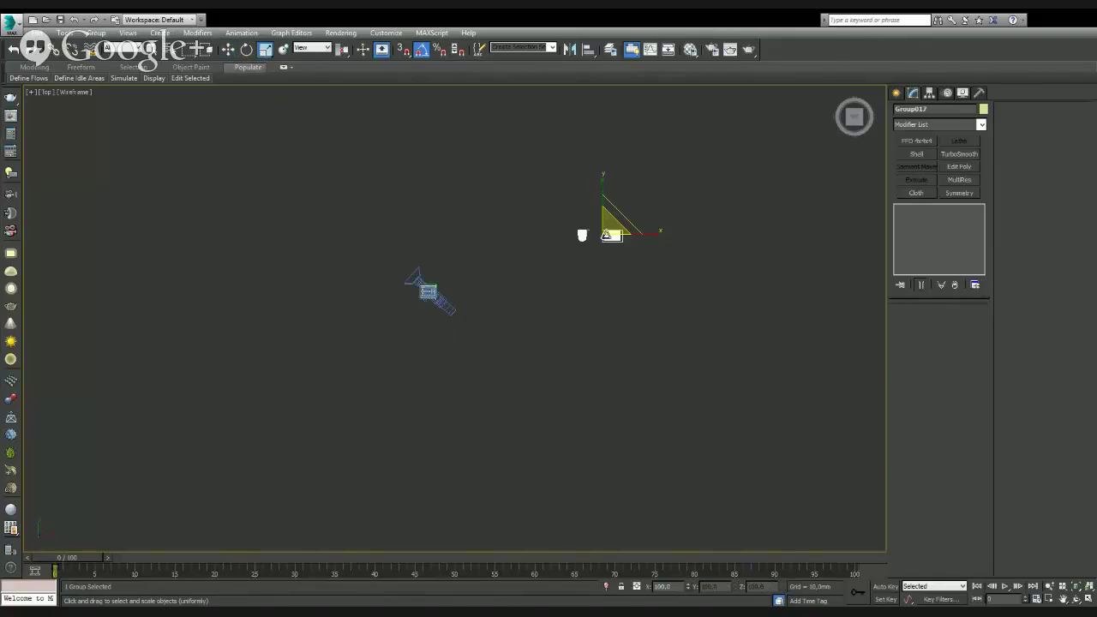
drag(604, 233, 497, 416)
key(w)
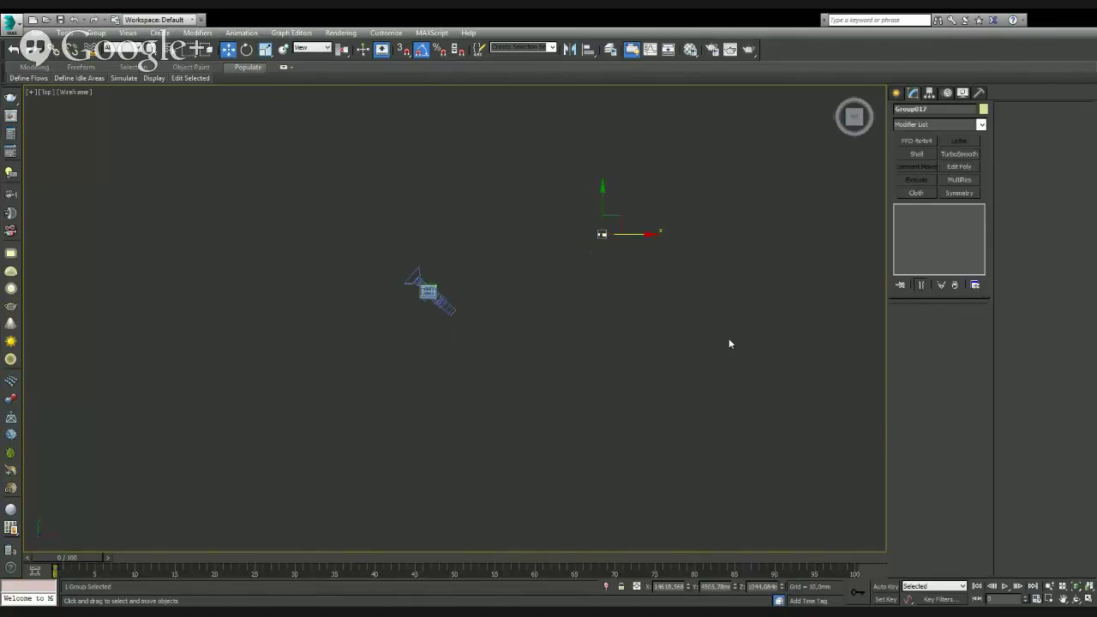
drag(611, 226, 442, 262)
scroll(433, 270, up, 5)
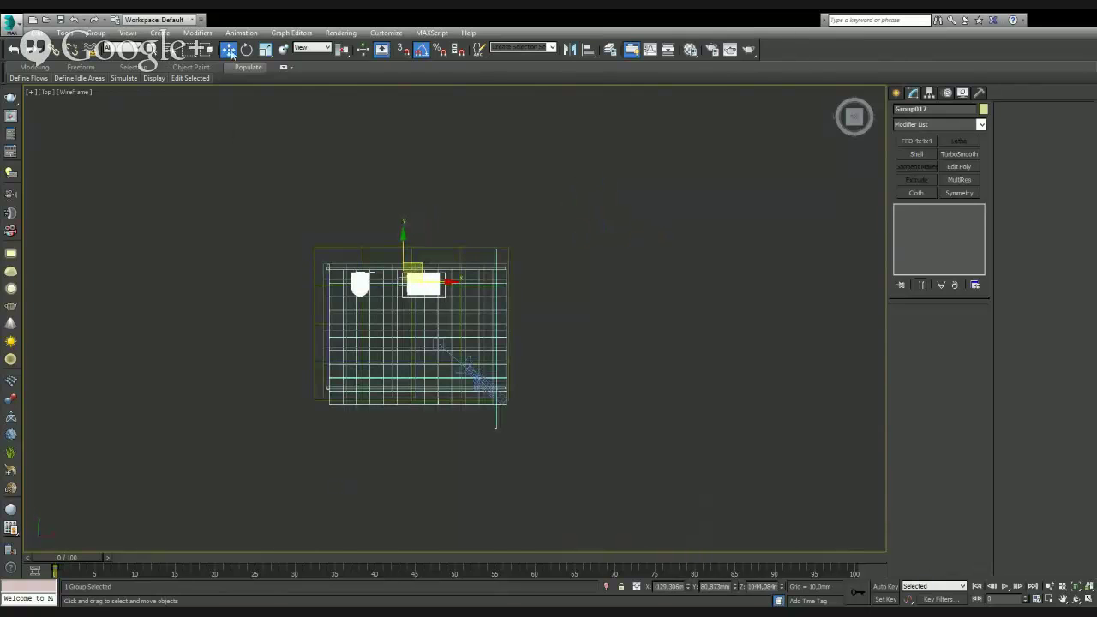
- Shrink the fixtures group a bit more and slide it left, up against the back wall
click(265, 49)
drag(397, 297, 363, 345)
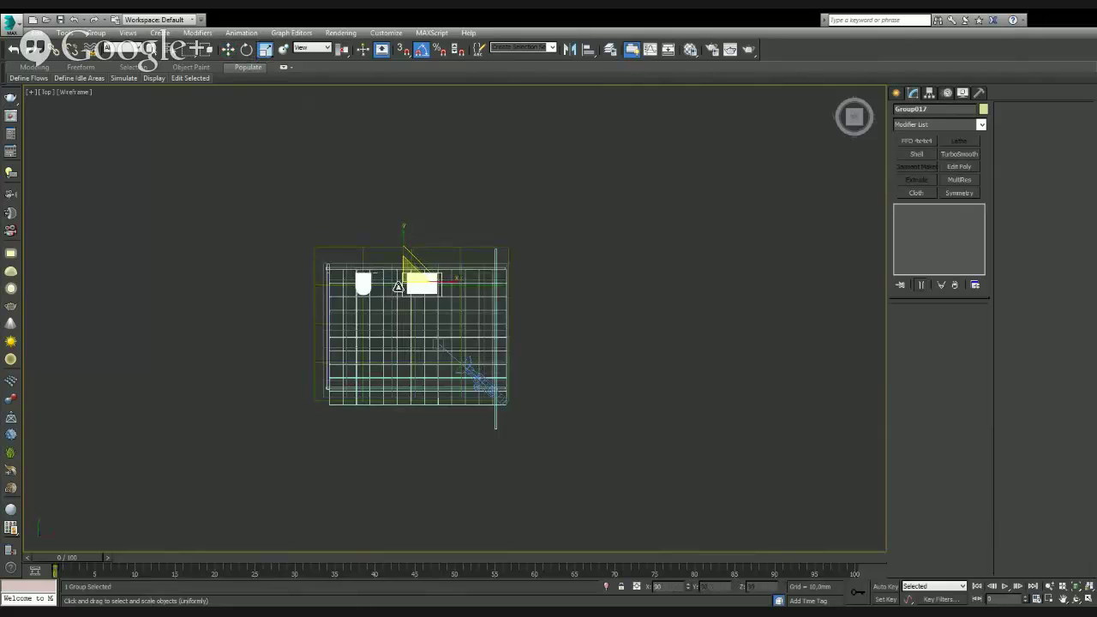
key(w)
scroll(424, 301, up, 5)
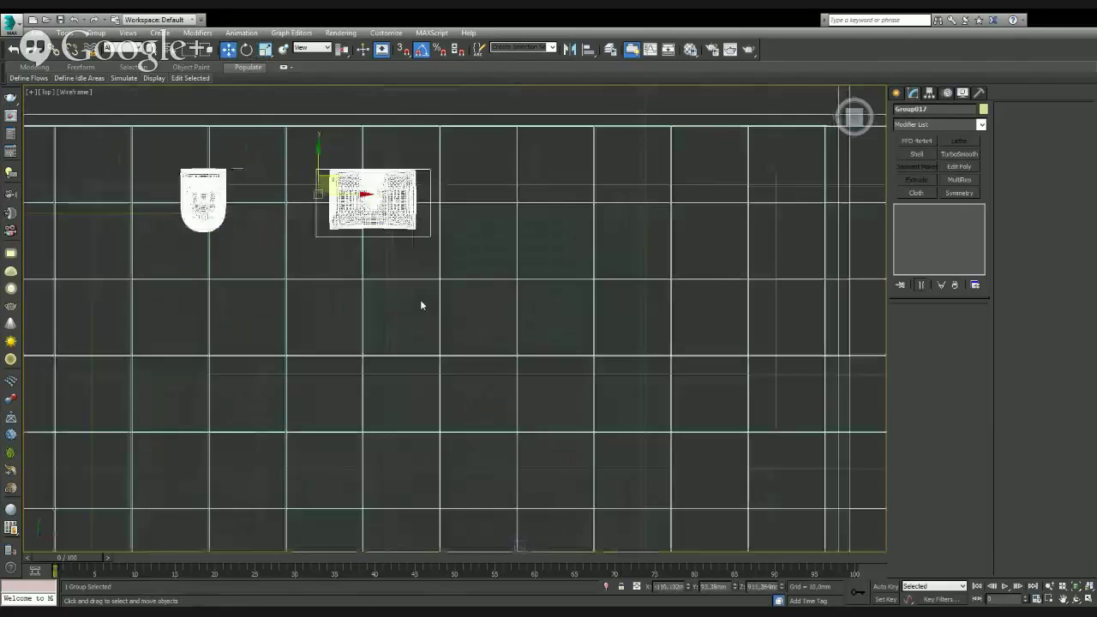
middle_drag(320, 262, 673, 391)
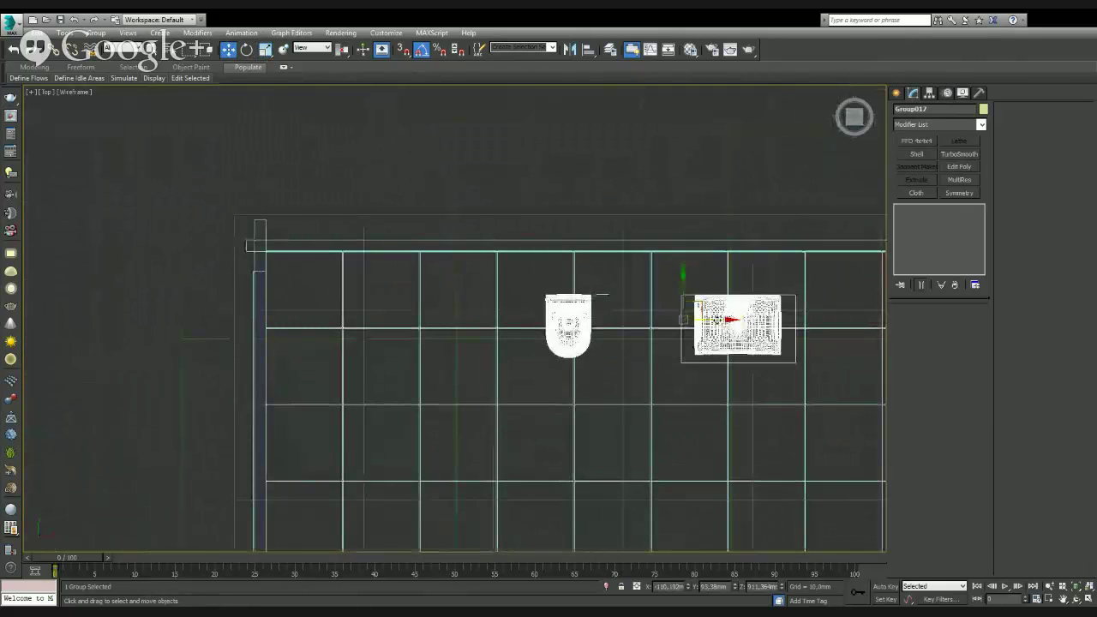
drag(720, 333, 557, 333)
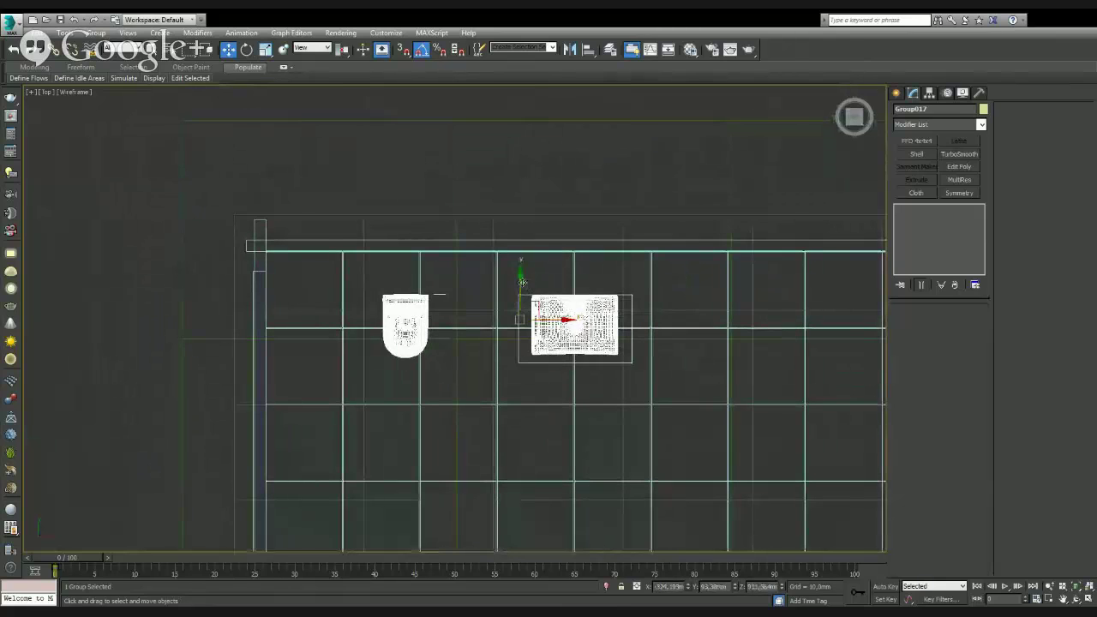
drag(519, 282, 523, 238)
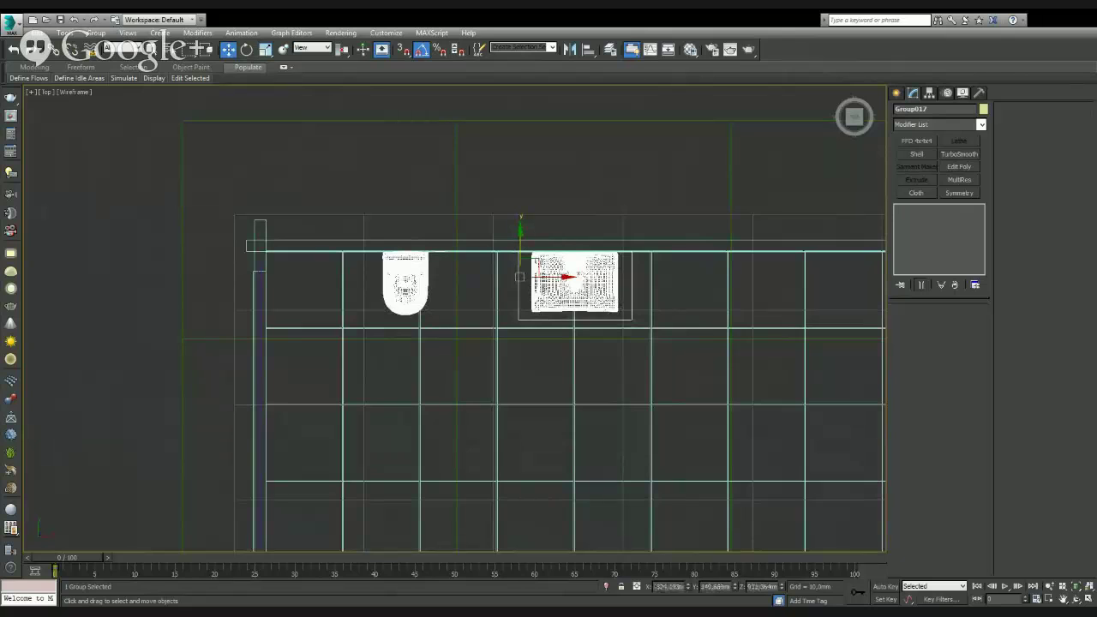
- Lower the fixtures group down to the floor, then maximize the front view again
key(alt+w)
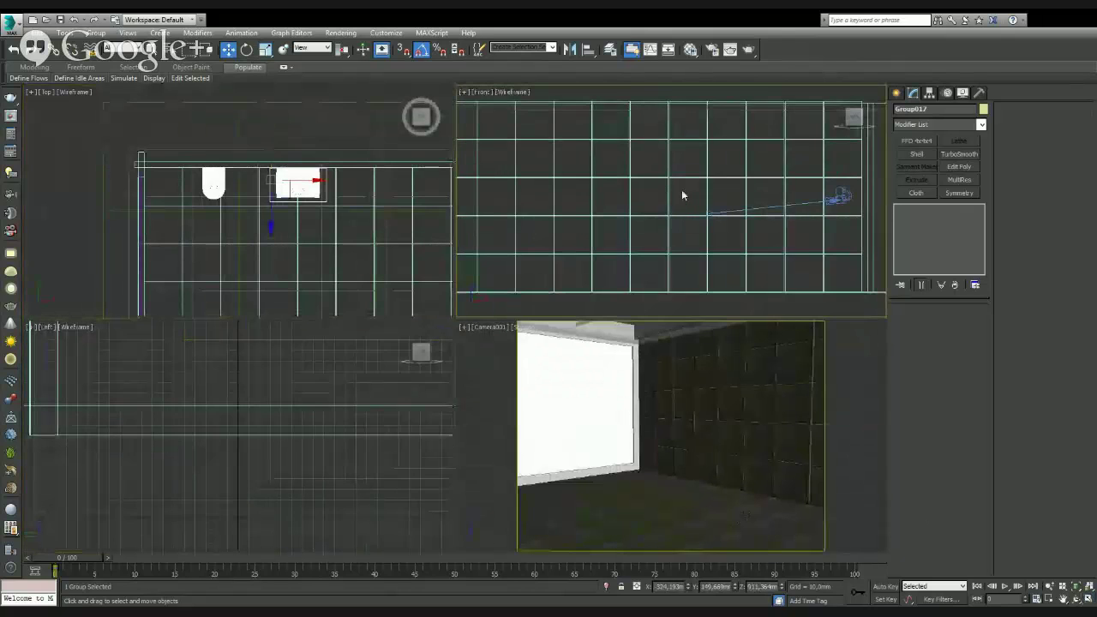
scroll(681, 189, down, 4)
scroll(680, 189, down, 3)
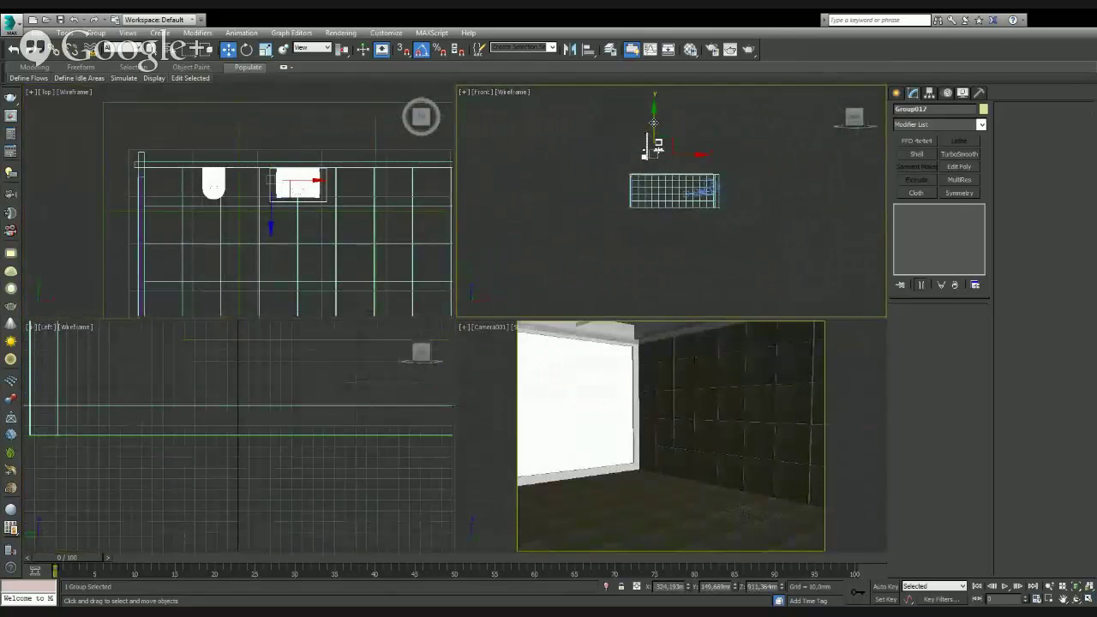
drag(654, 110, 657, 153)
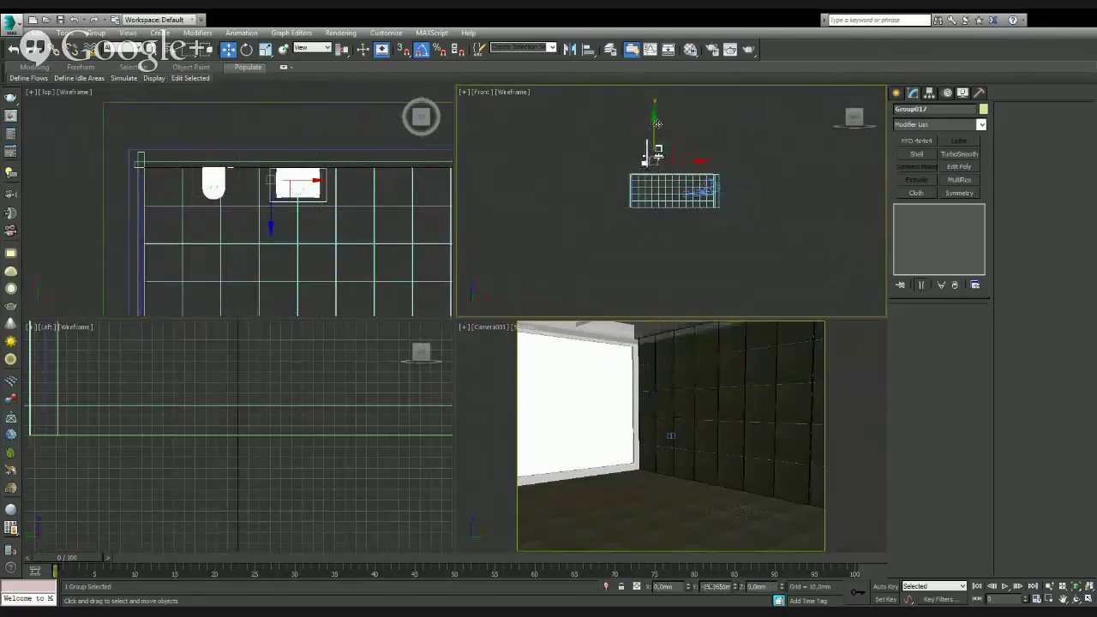
key(alt+w)
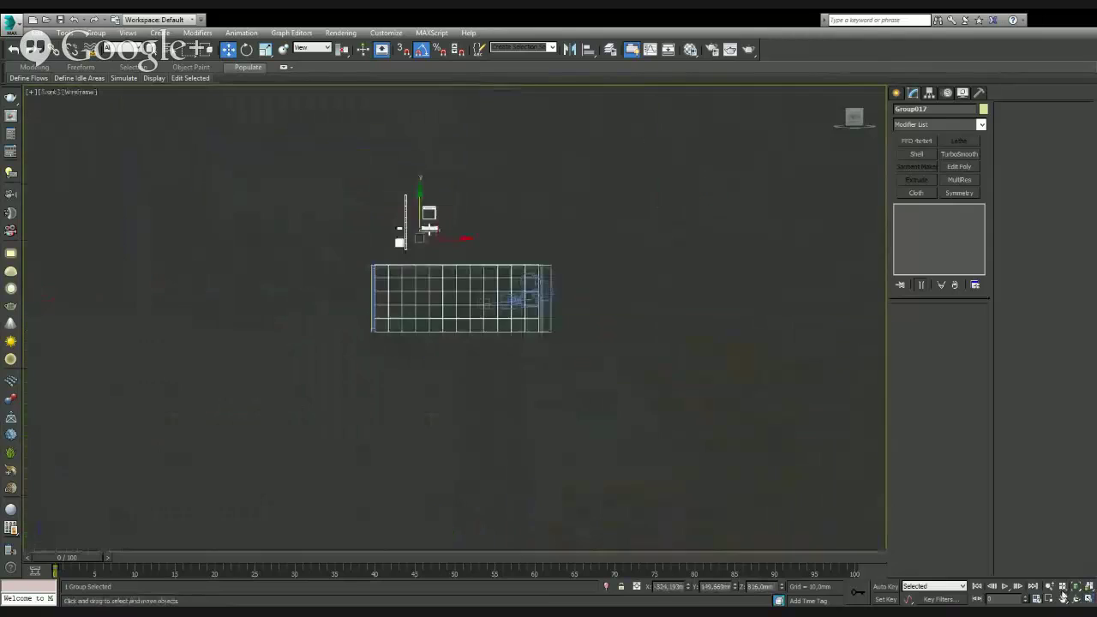
scroll(388, 281, up, 2)
scroll(385, 276, up, 3)
scroll(503, 309, down, 1)
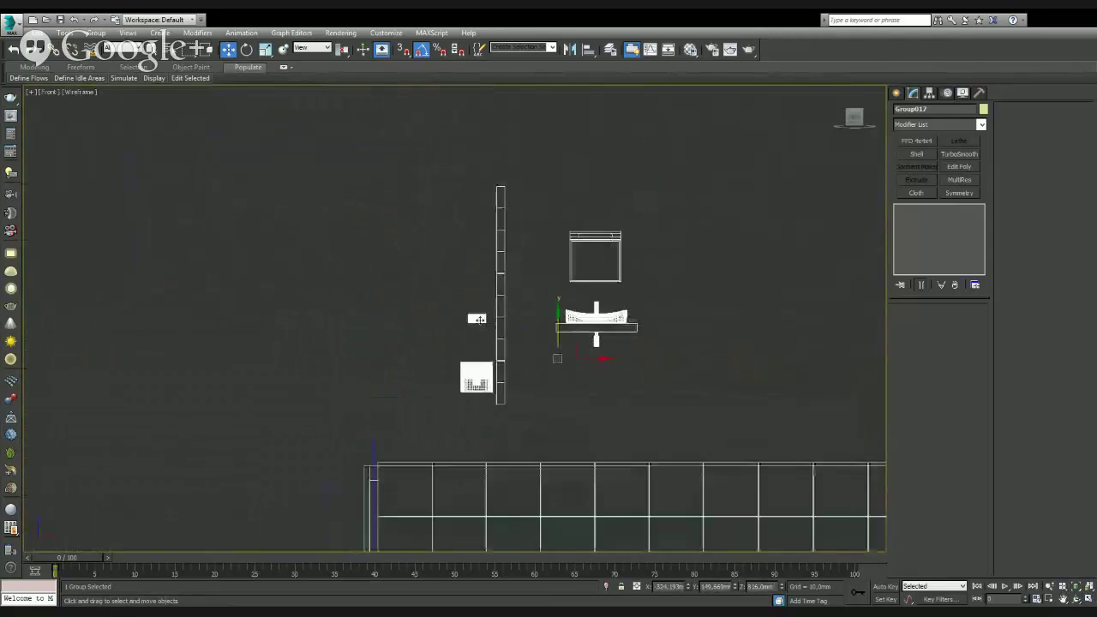
- Delete the tall ladder-like objects from the fixtures
click(539, 437)
click(481, 367)
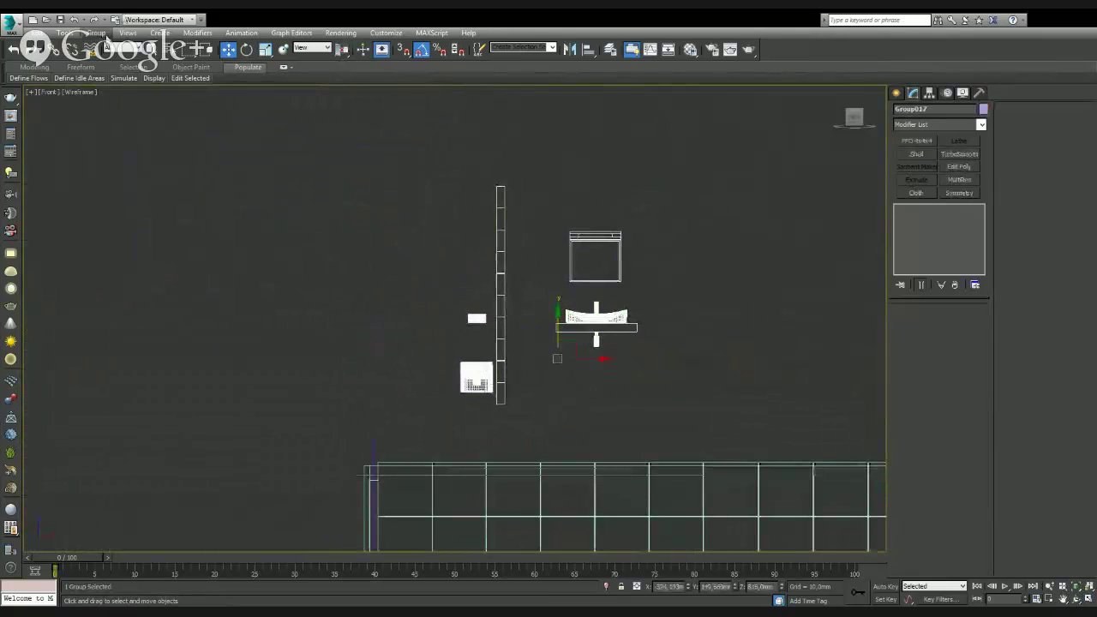
click(423, 225)
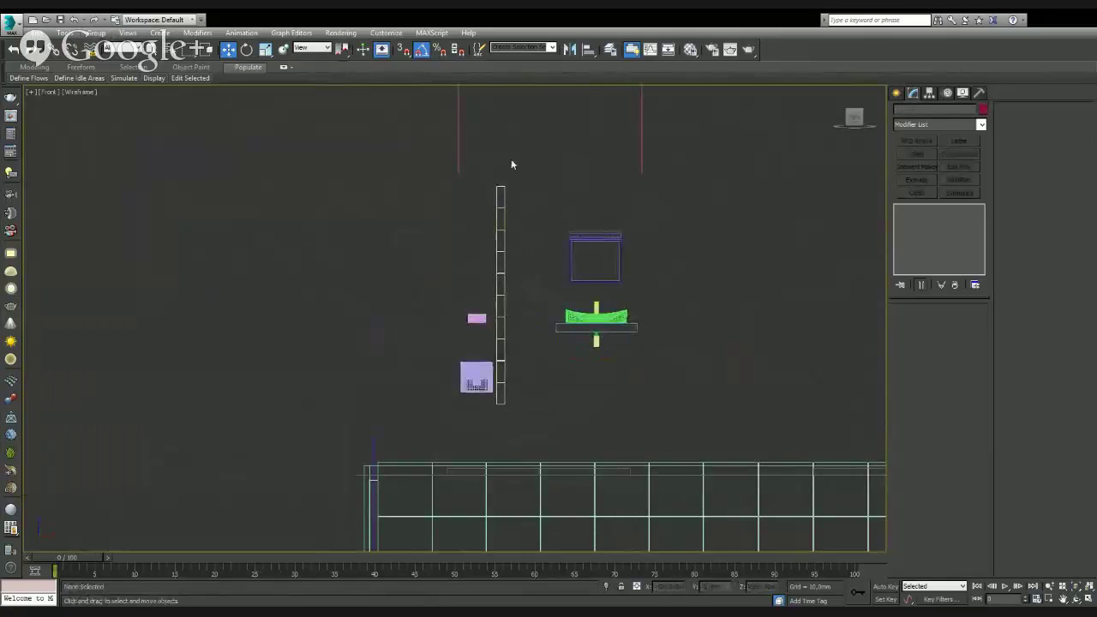
drag(401, 140, 387, 142)
drag(481, 261, 503, 158)
key(Delete)
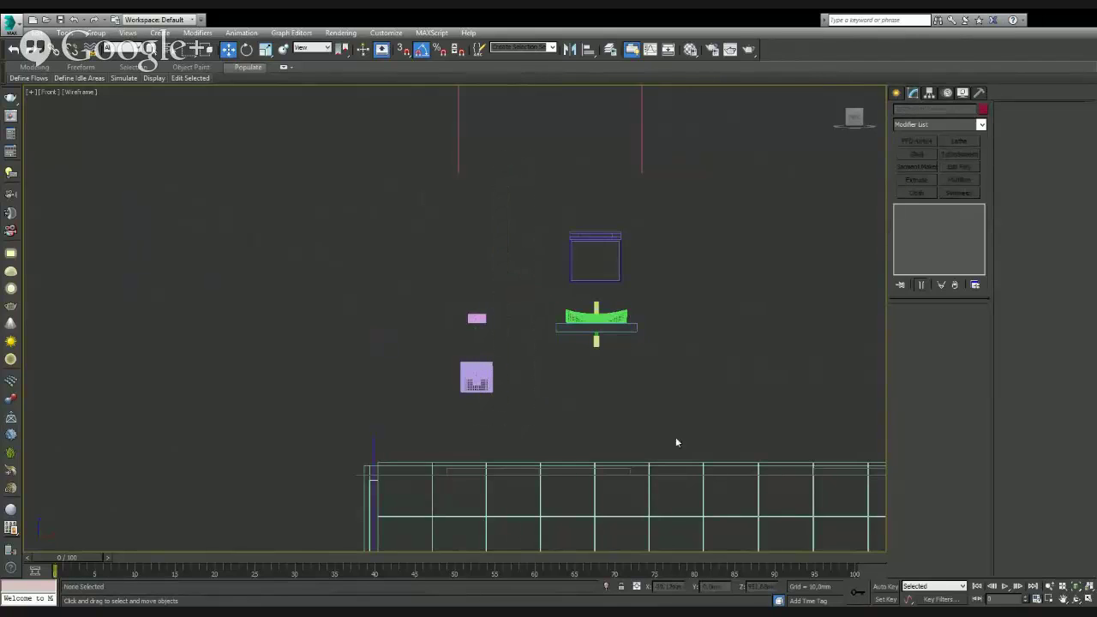
mouse_move(689, 440)
mouse_down()
mouse_move(389, 250)
mouse_move(345, 196)
mouse_up()
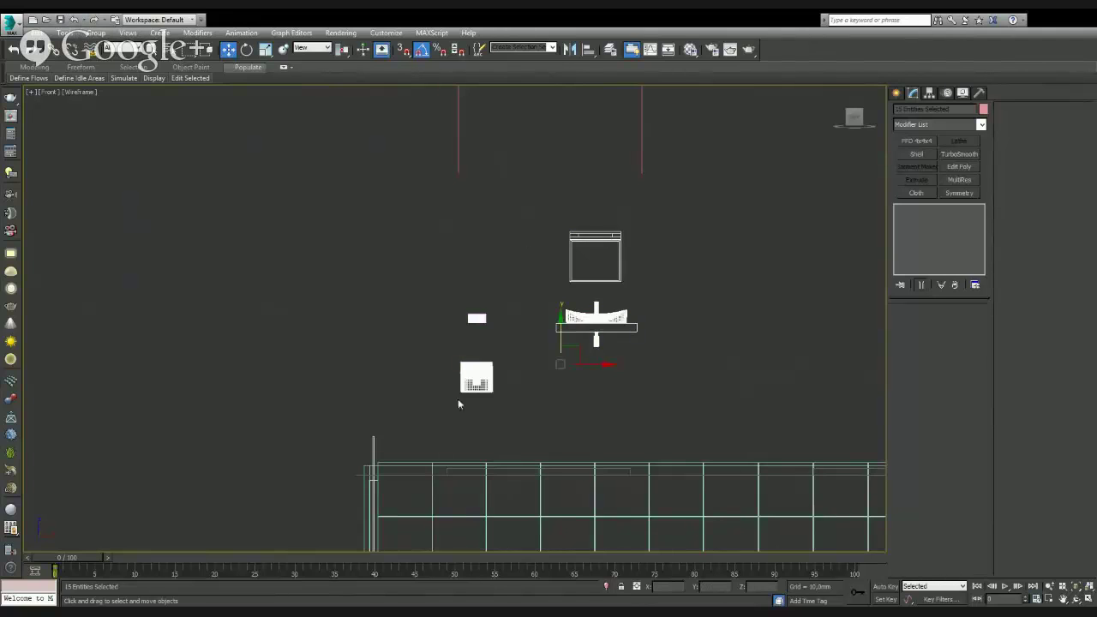
click(331, 338)
- Delete the bracket frame pieces and close the remaining fixtures back into Group017
scroll(335, 336, down, 5)
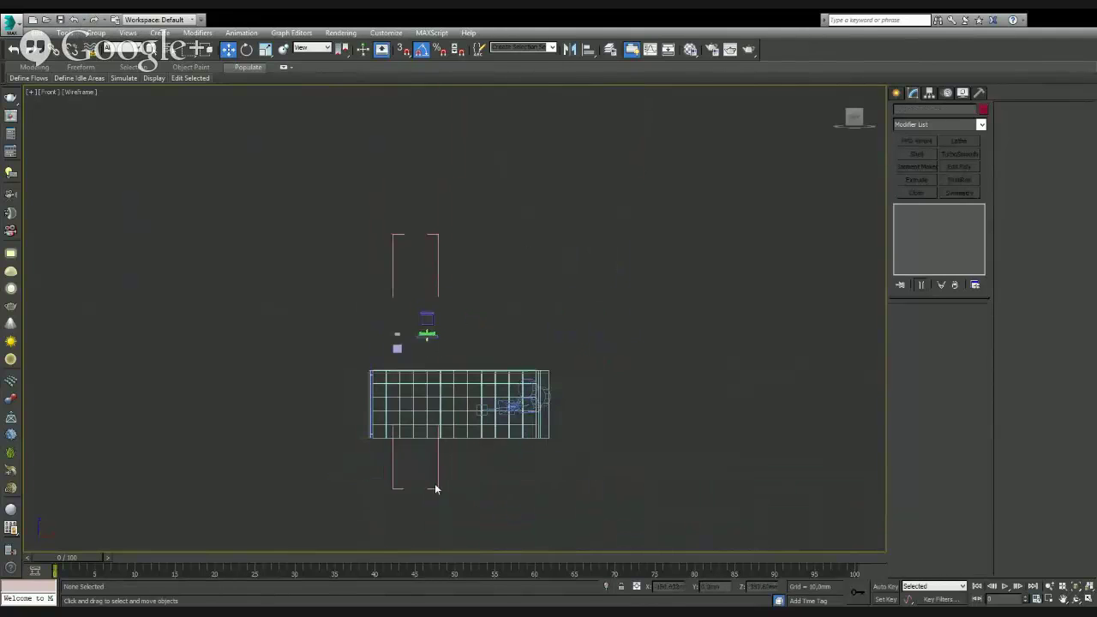
click(437, 484)
key(Delete)
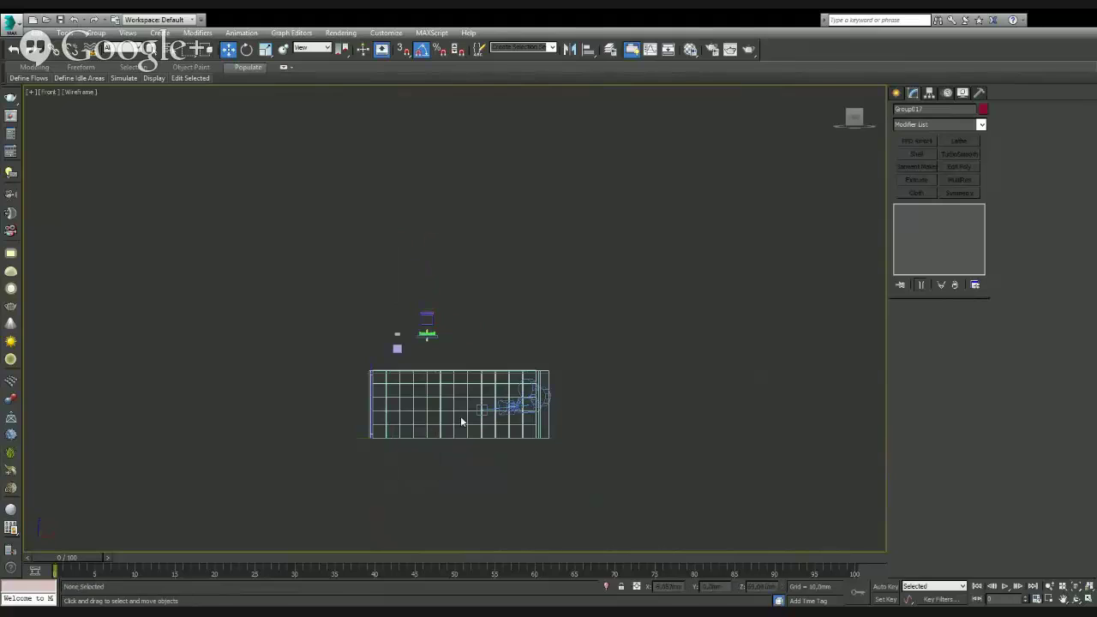
drag(452, 353, 350, 274)
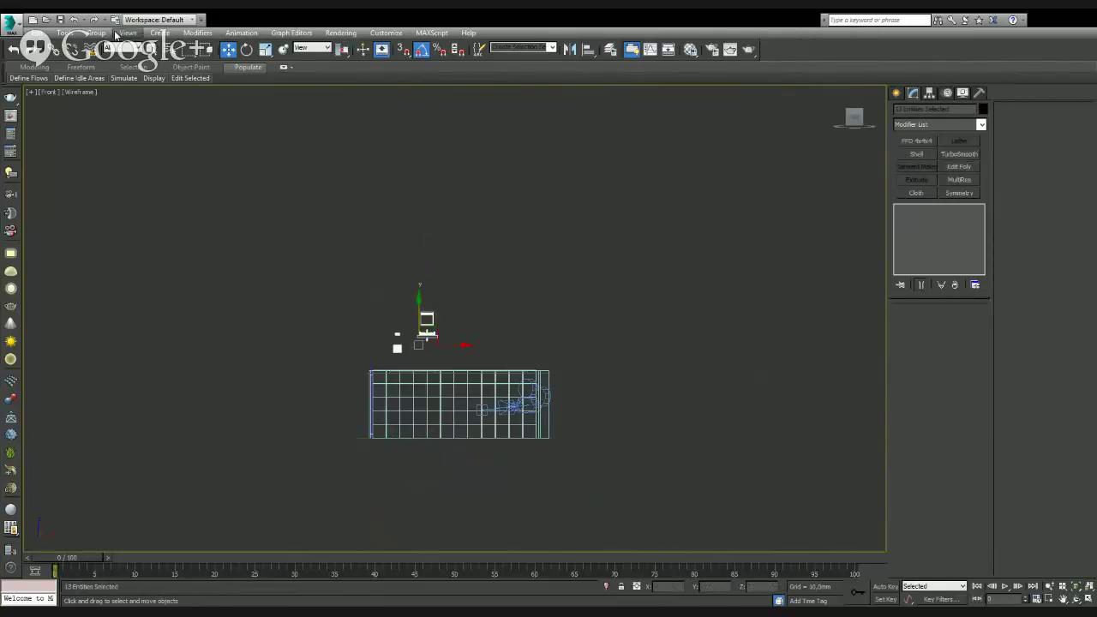
click(95, 32)
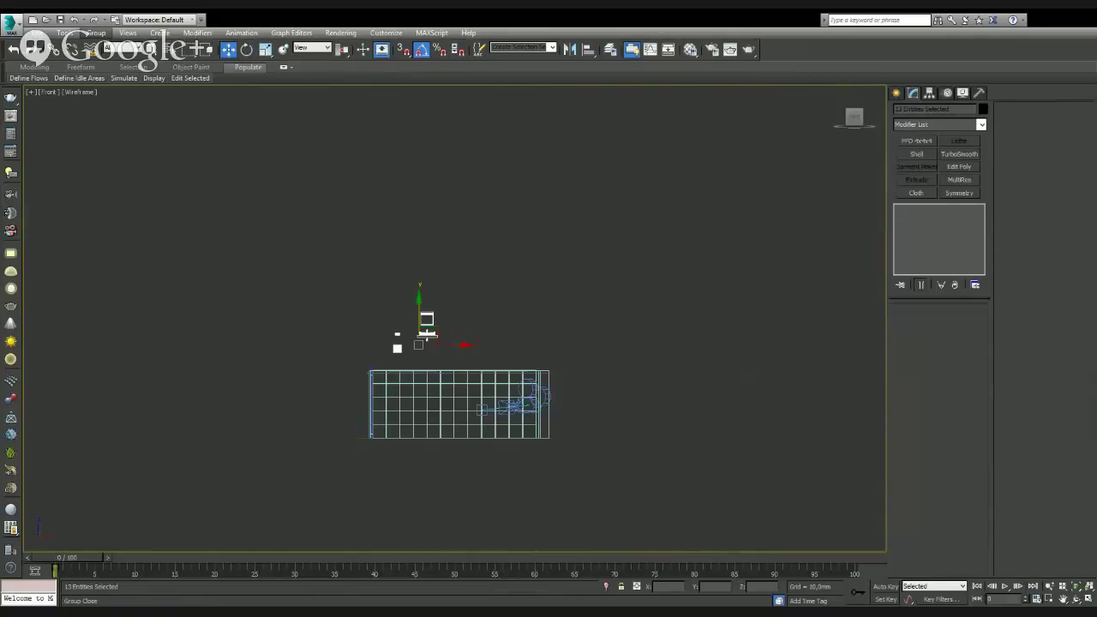
click(130, 57)
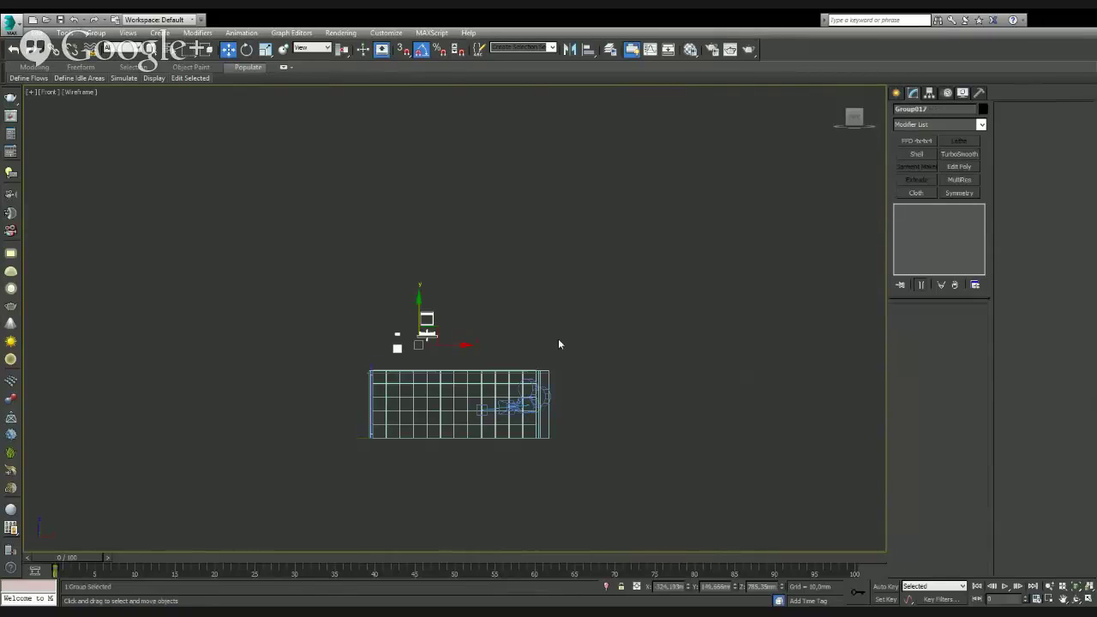
- Move the sink and cabinet group lower along Y, then restore the four-viewport layout
drag(420, 312, 416, 360)
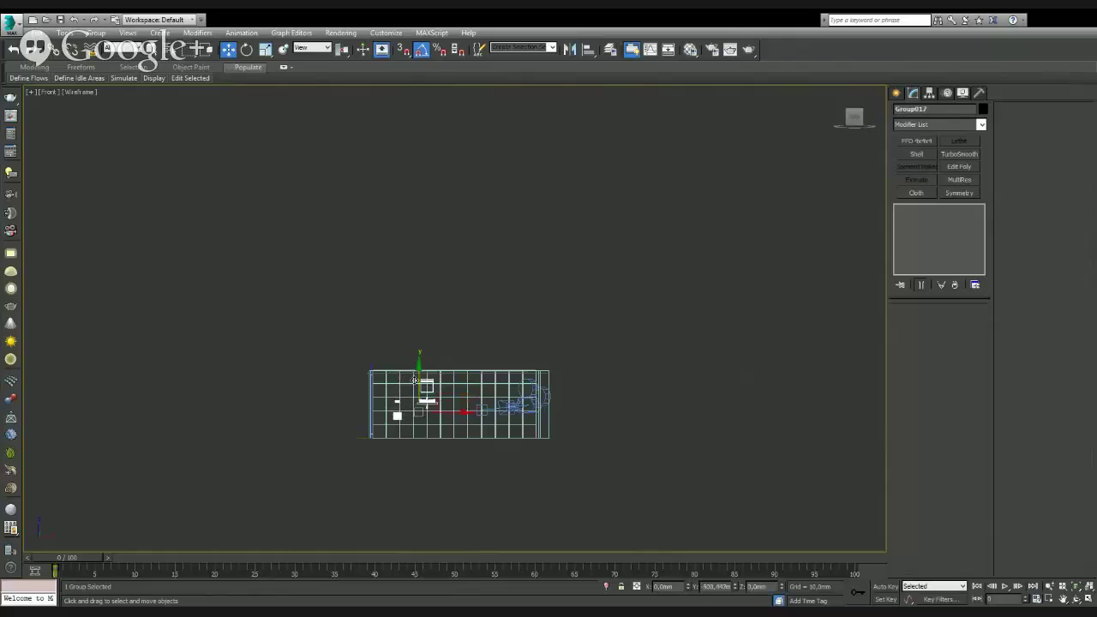
scroll(403, 443, up, 5)
scroll(458, 413, up, 2)
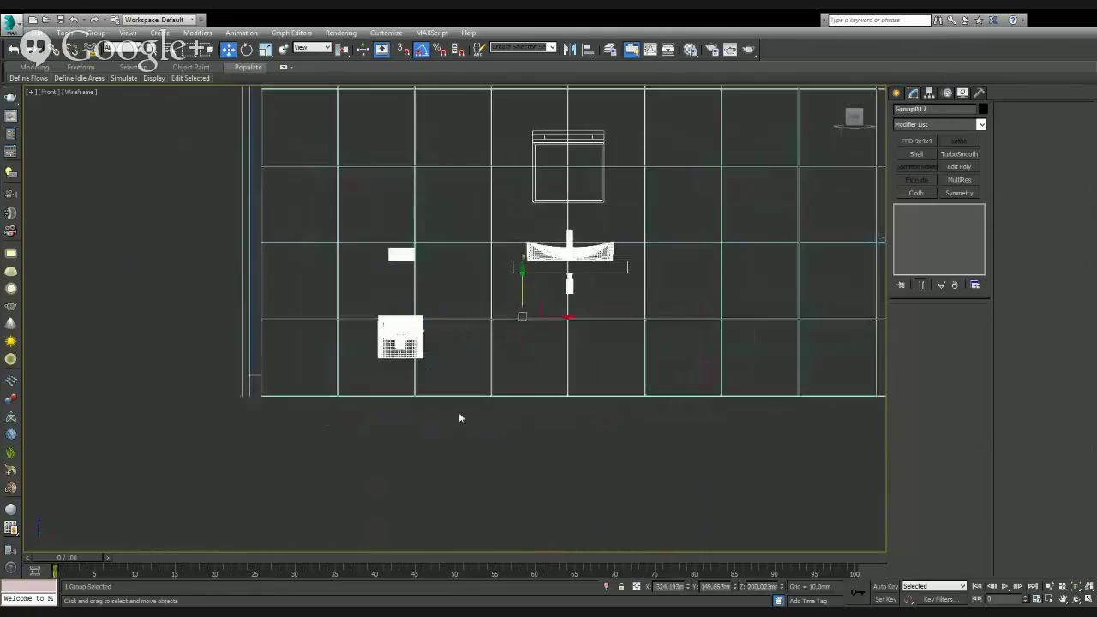
scroll(518, 298, up, 2)
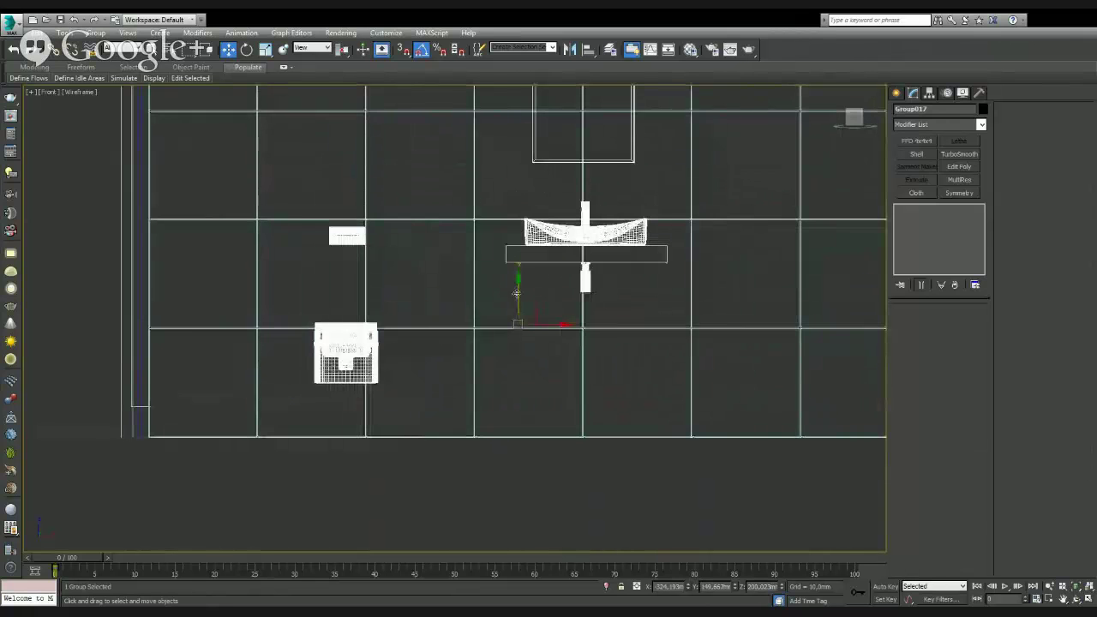
mouse_move(516, 294)
mouse_down()
mouse_move(517, 318)
mouse_move(544, 347)
mouse_up()
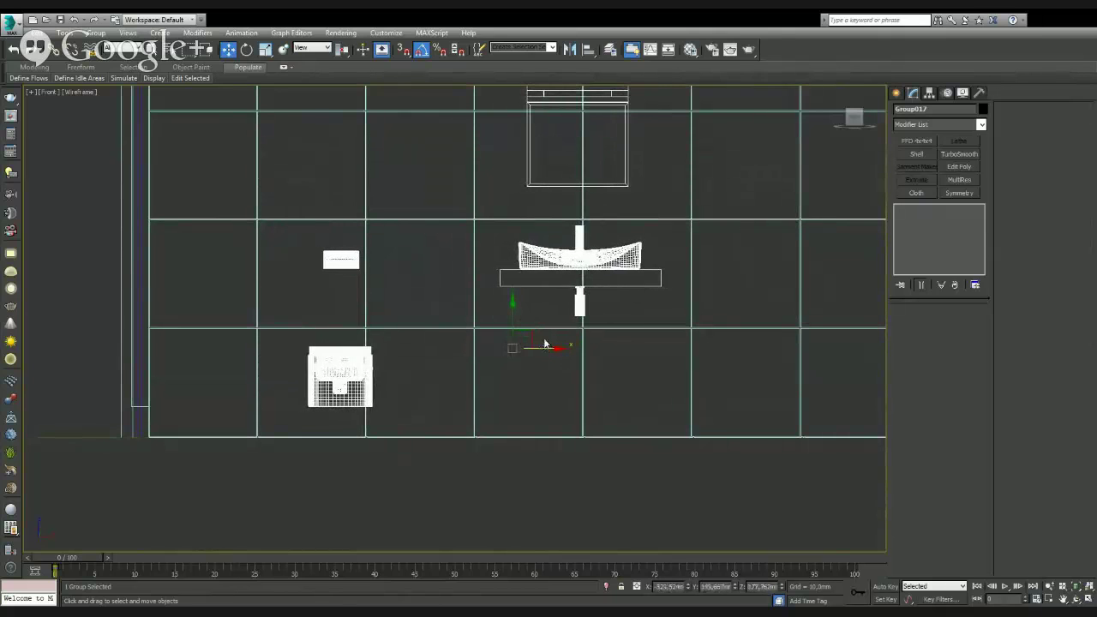
key(alt+w)
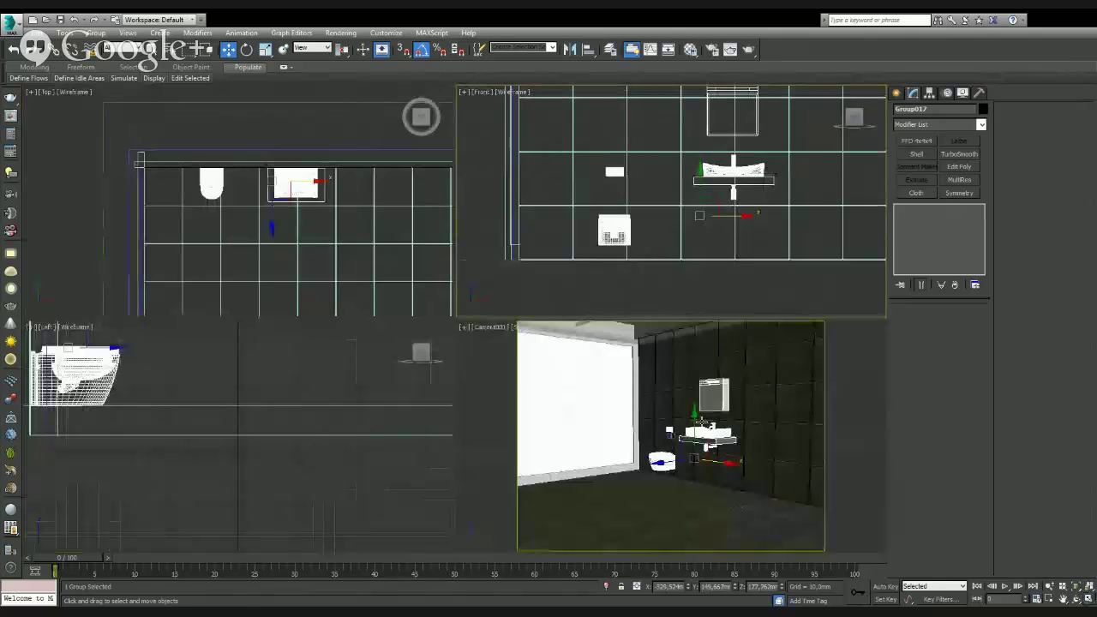
- Try dollying Camera001 toward the wall, then undo that camera move
right_click(600, 360)
key(alt+w)
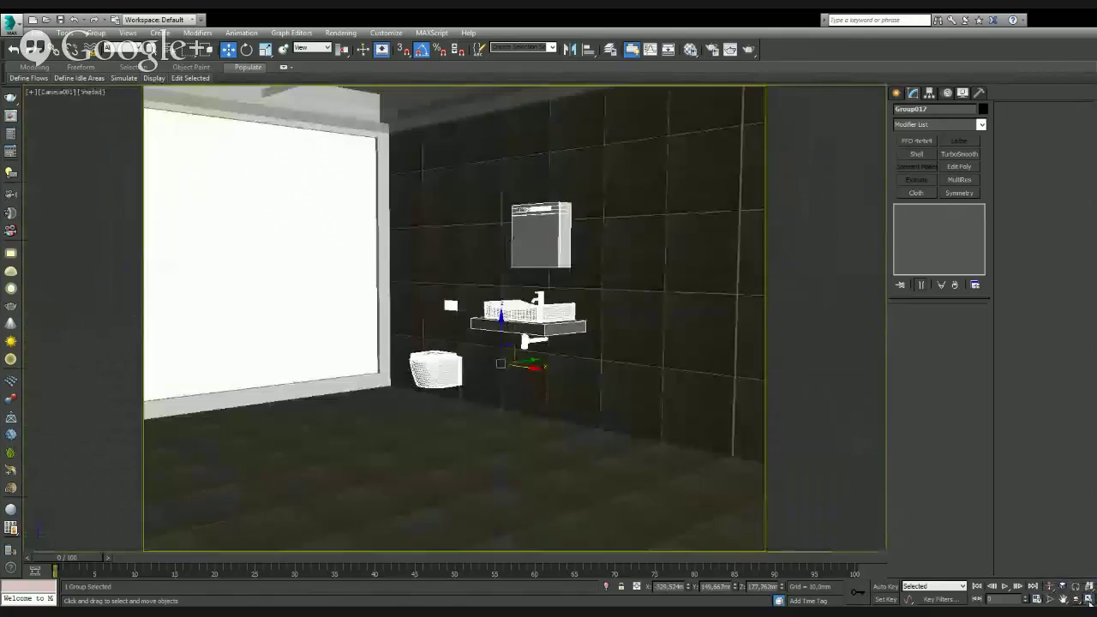
click(1051, 586)
drag(553, 305, 532, 274)
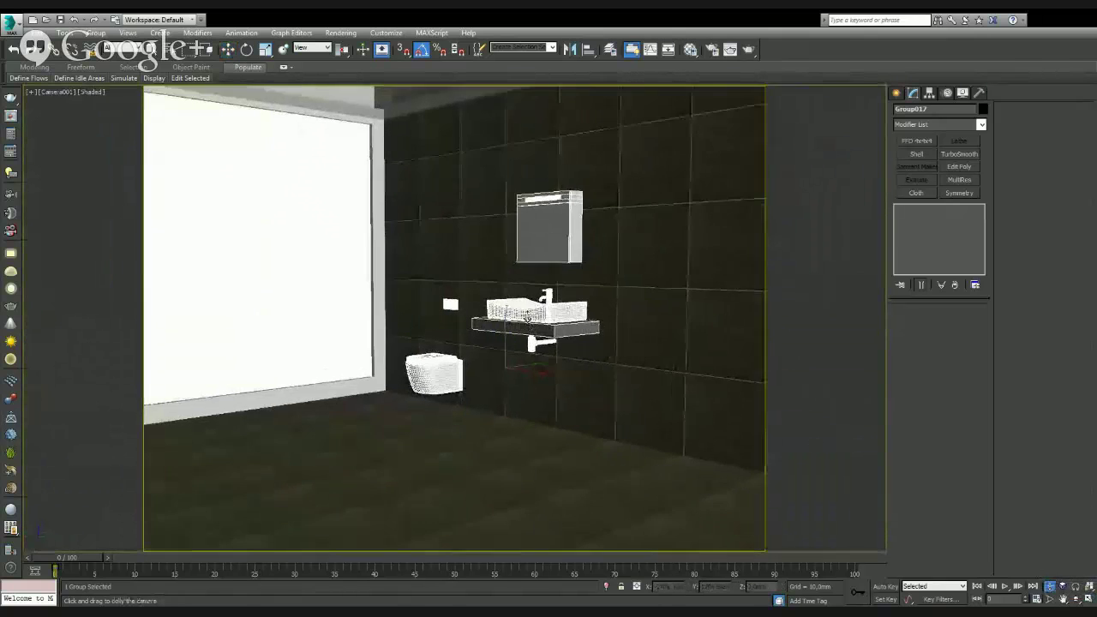
key(shift+z)
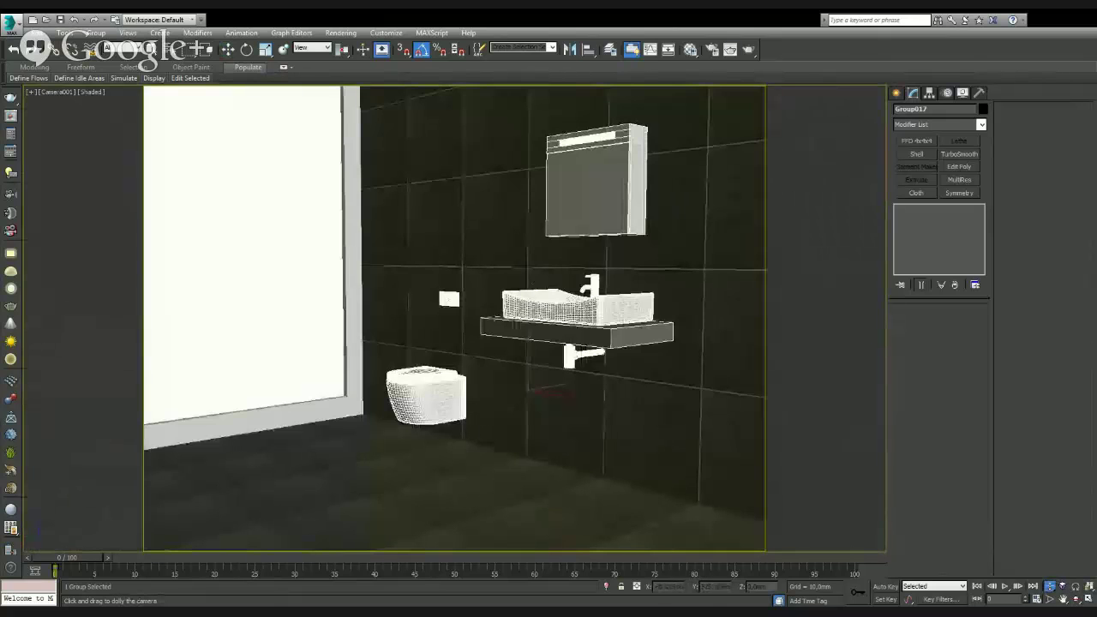
key(alt+w)
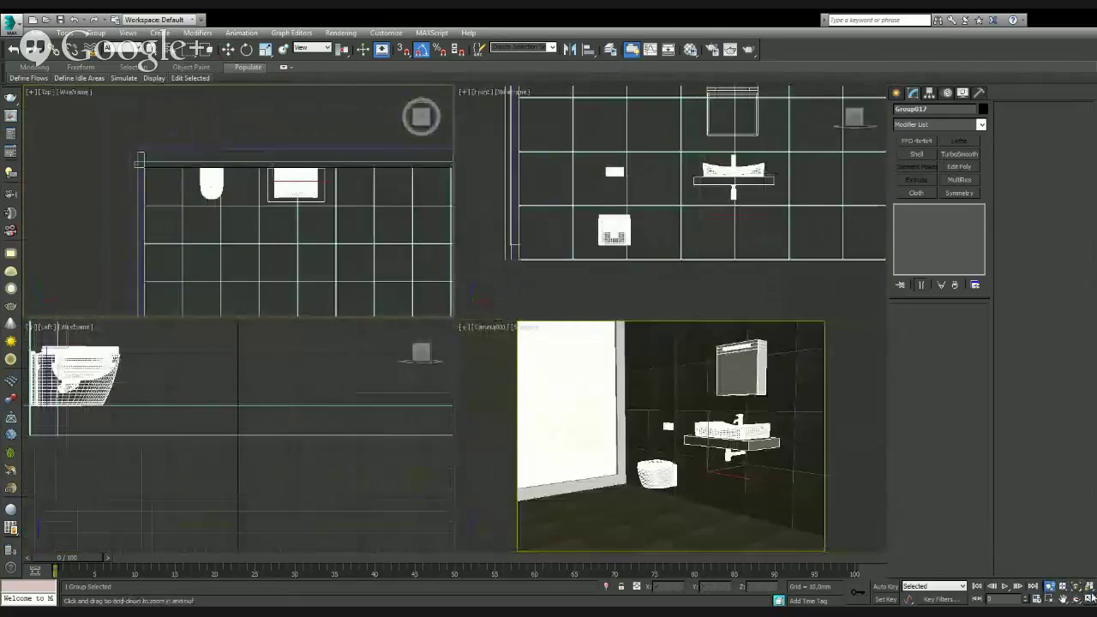
- In the maximized Top view, move Camera001.Target toward the sink wall
key(alt+w)
key(alt+z)
drag(323, 197, 323, 164)
scroll(323, 165, down, 3)
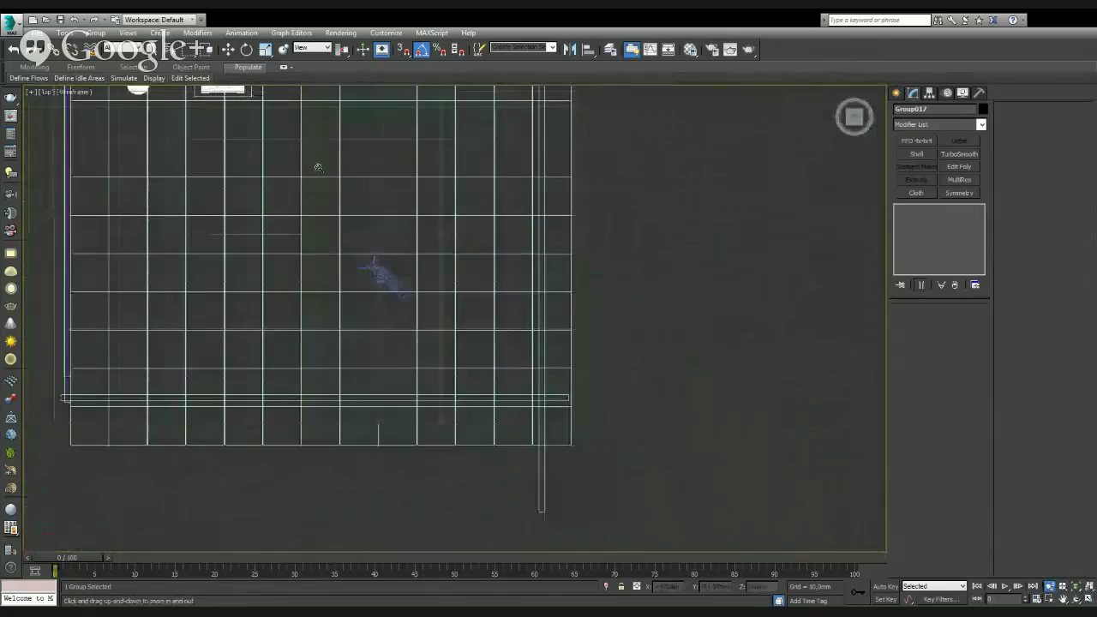
scroll(317, 166, down, 2)
key(w)
scroll(370, 251, up, 5)
scroll(369, 250, up, 1)
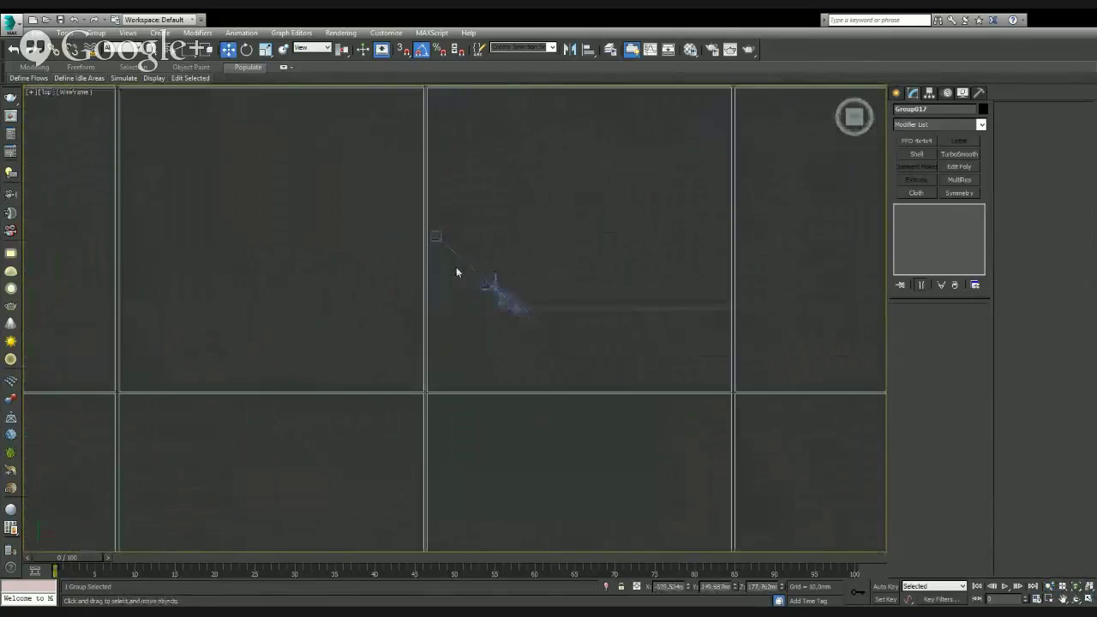
click(438, 240)
scroll(440, 246, down, 2)
scroll(439, 245, down, 3)
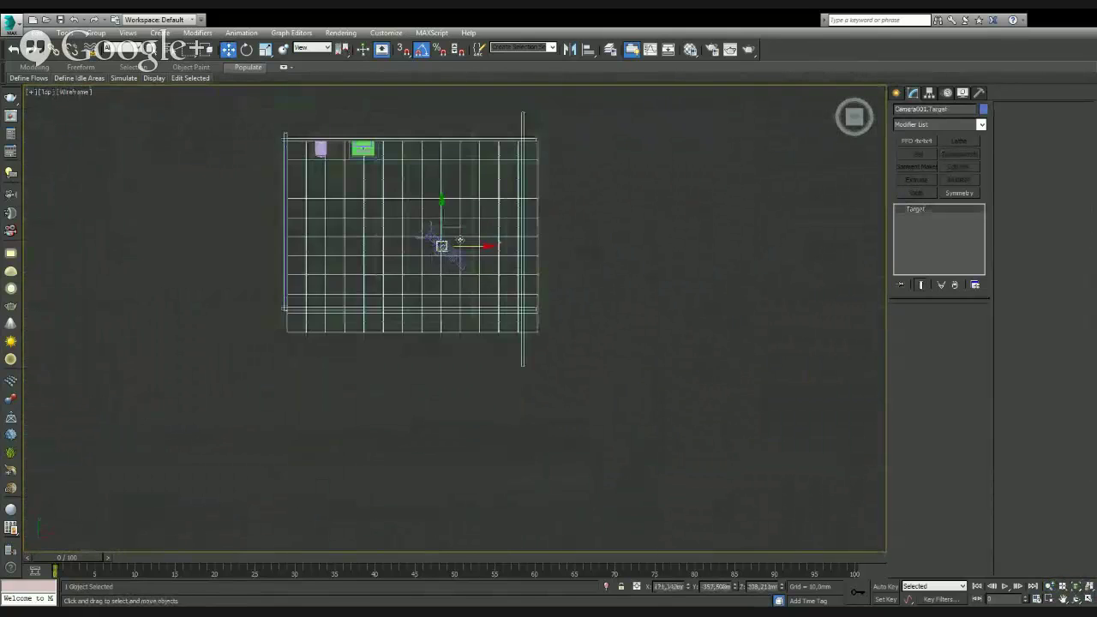
middle_drag(488, 237, 497, 279)
drag(496, 280, 393, 178)
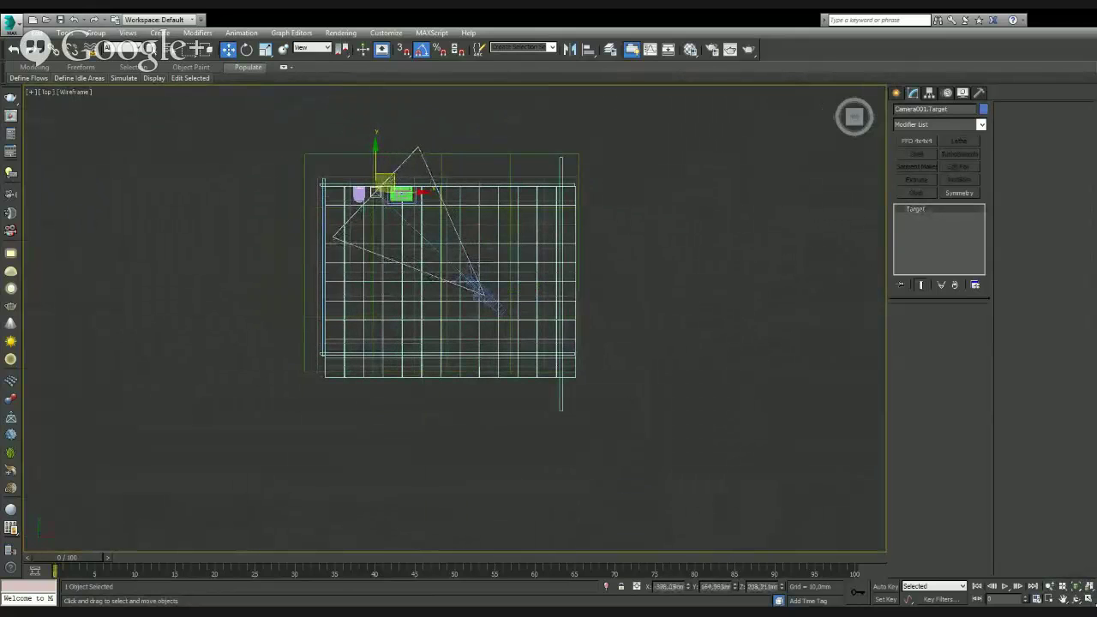
key(alt+w)
- Dolly Camera001 close to the sink and orbit it toward the left wall
right_click(796, 460)
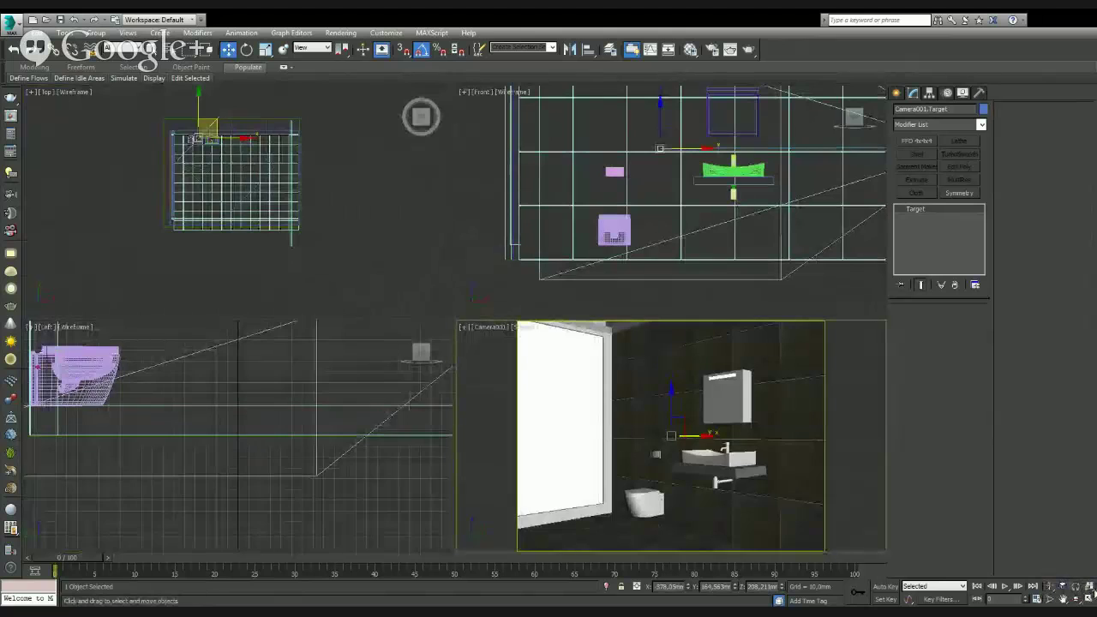
click(1089, 598)
click(1050, 586)
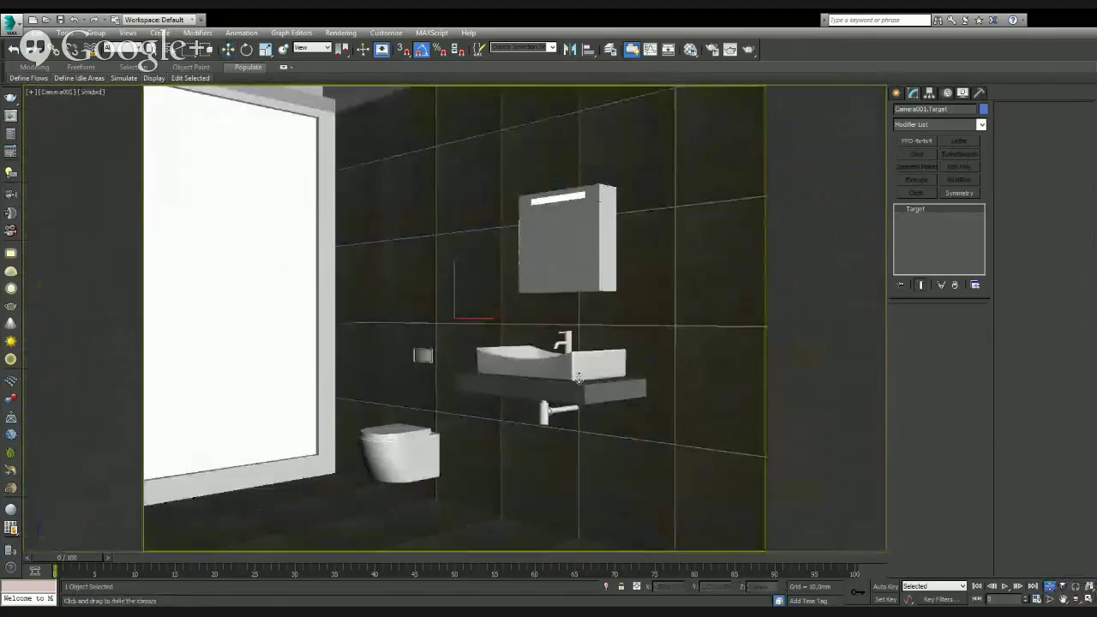
drag(575, 445, 575, 387)
mouse_move(575, 388)
middle_down()
mouse_move(420, 347)
mouse_move(437, 360)
middle_up()
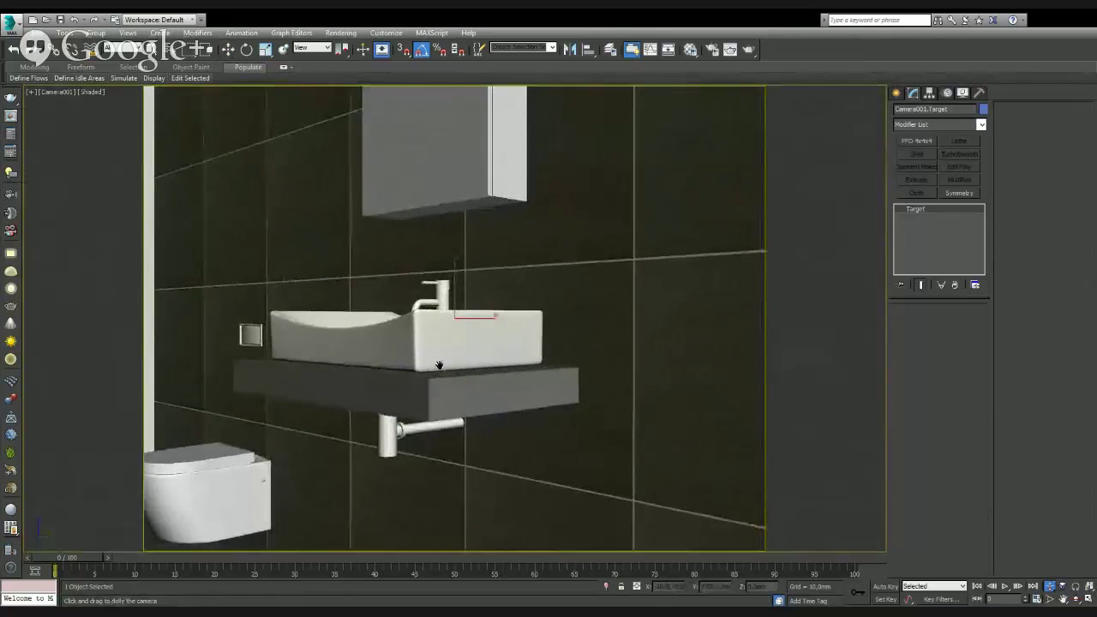
click(1077, 598)
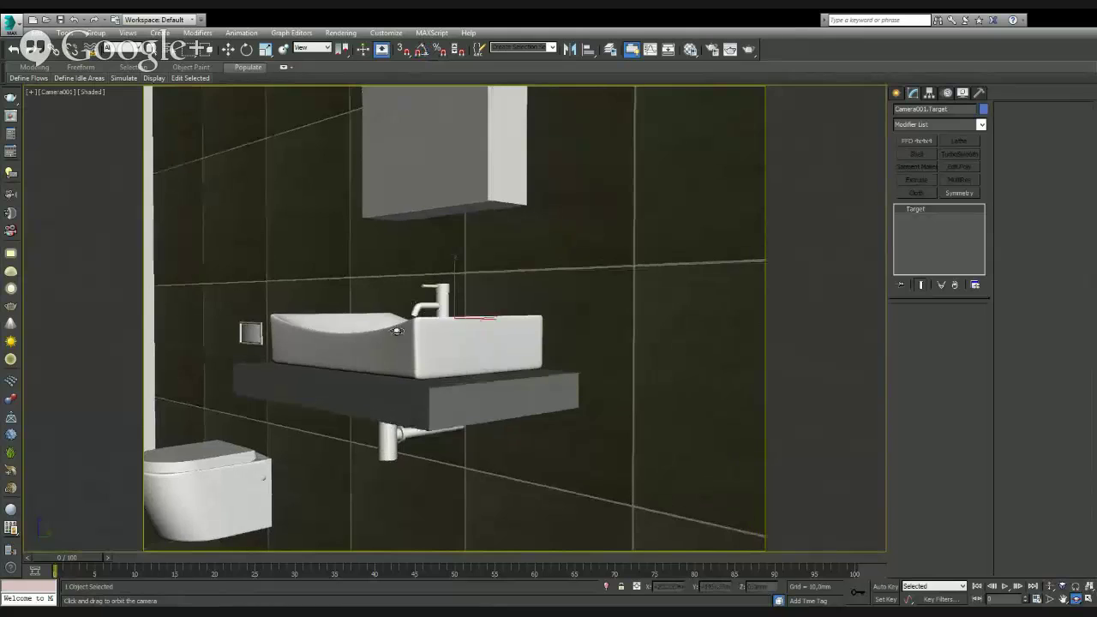
drag(463, 360, 503, 347)
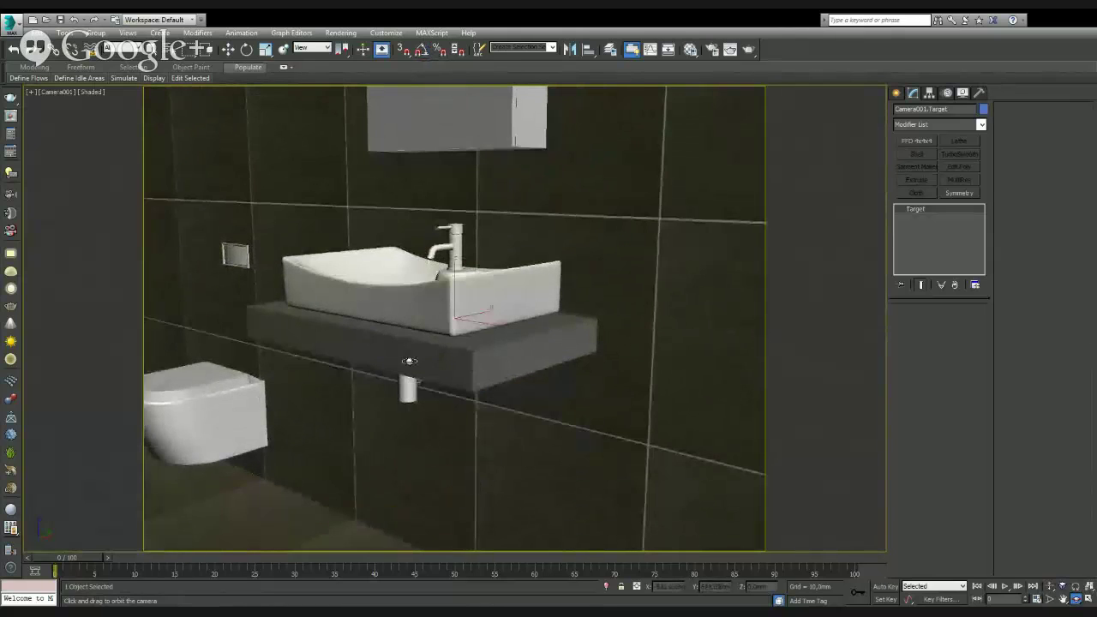
mouse_move(410, 362)
mouse_down()
mouse_move(534, 380)
mouse_move(514, 376)
mouse_up()
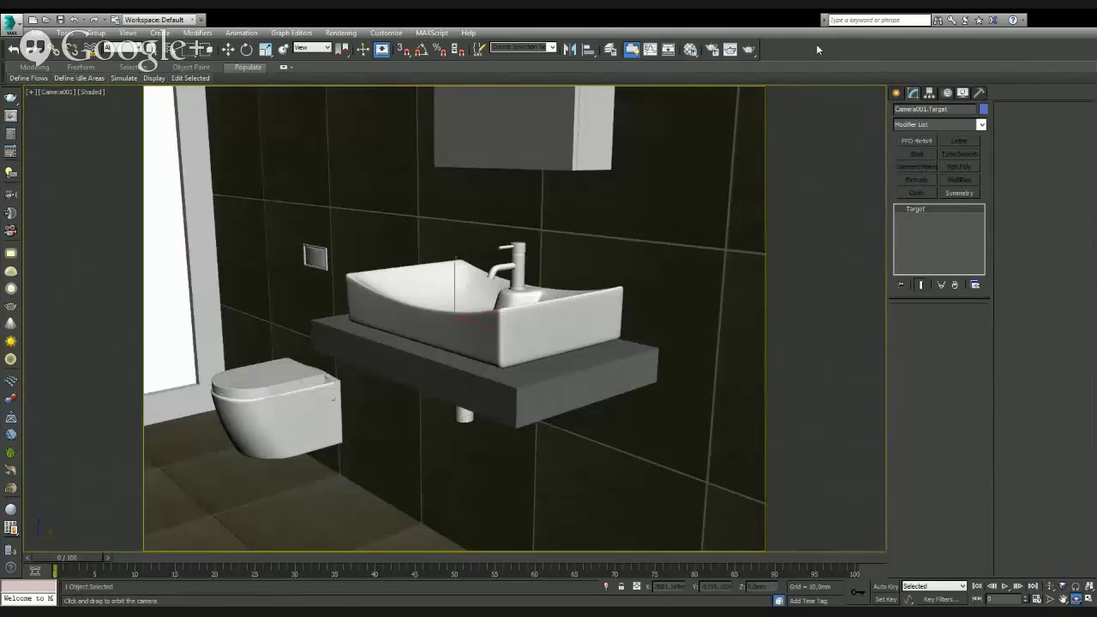
- Render the Camera001 bathroom view in the V-Ray frame buffer with Shift+Q
key(w)
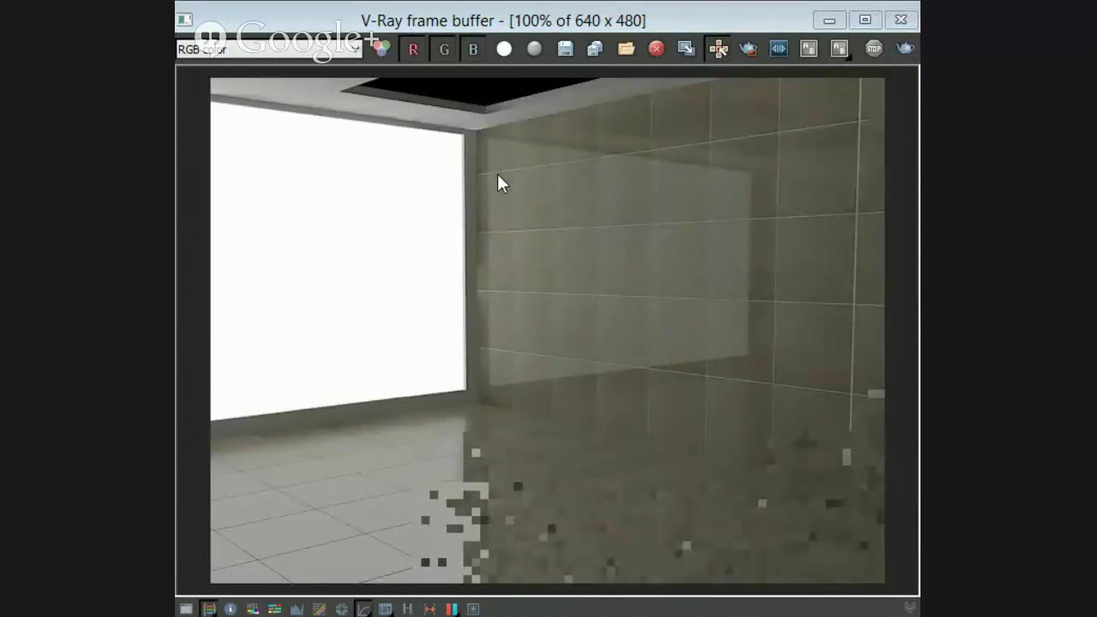
key(shift+q)
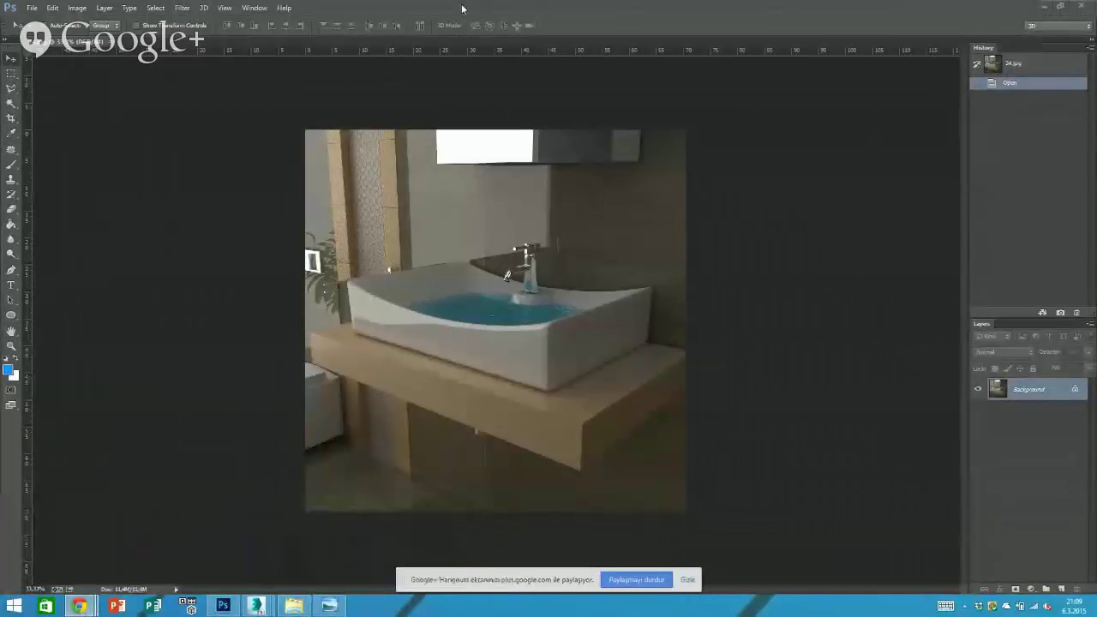
mouse_move(79, 606)
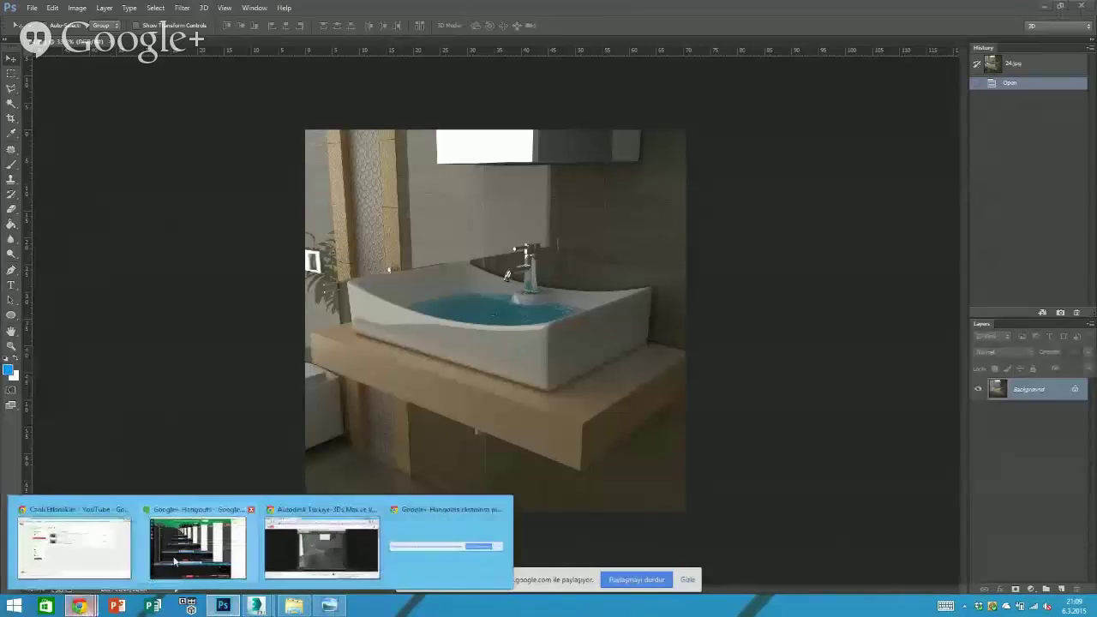
click(199, 530)
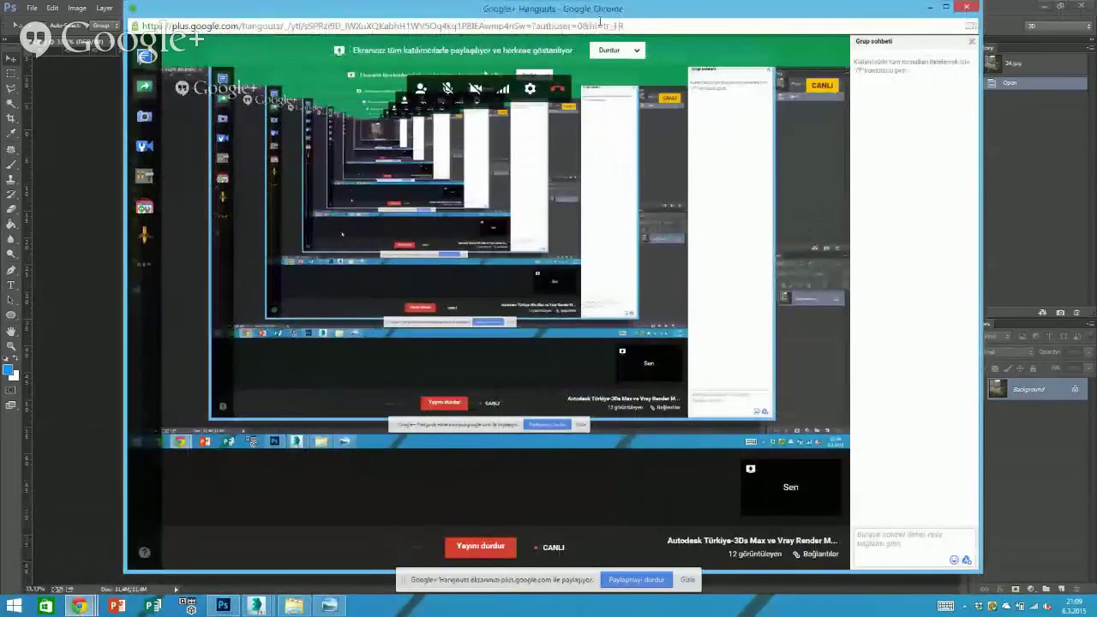
click(146, 90)
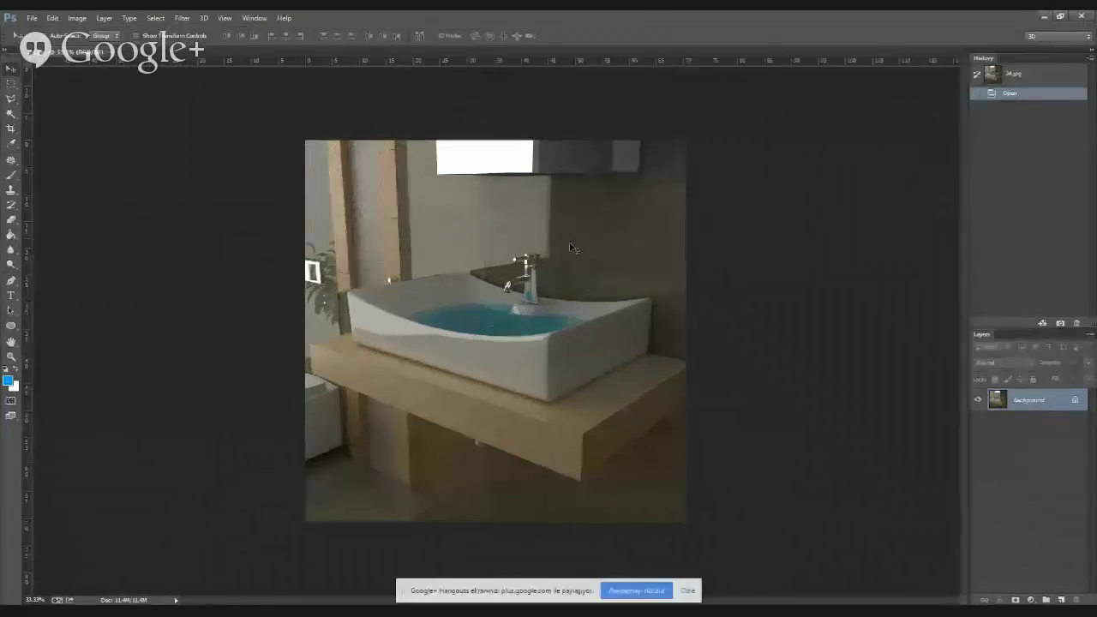
key(ctrl+l)
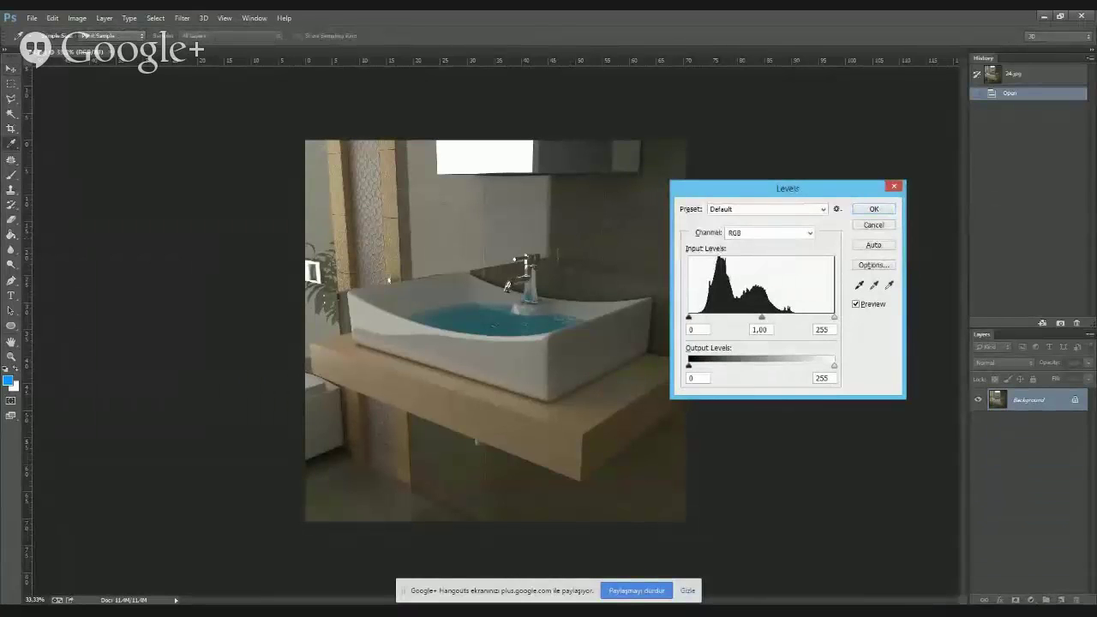
key(Escape)
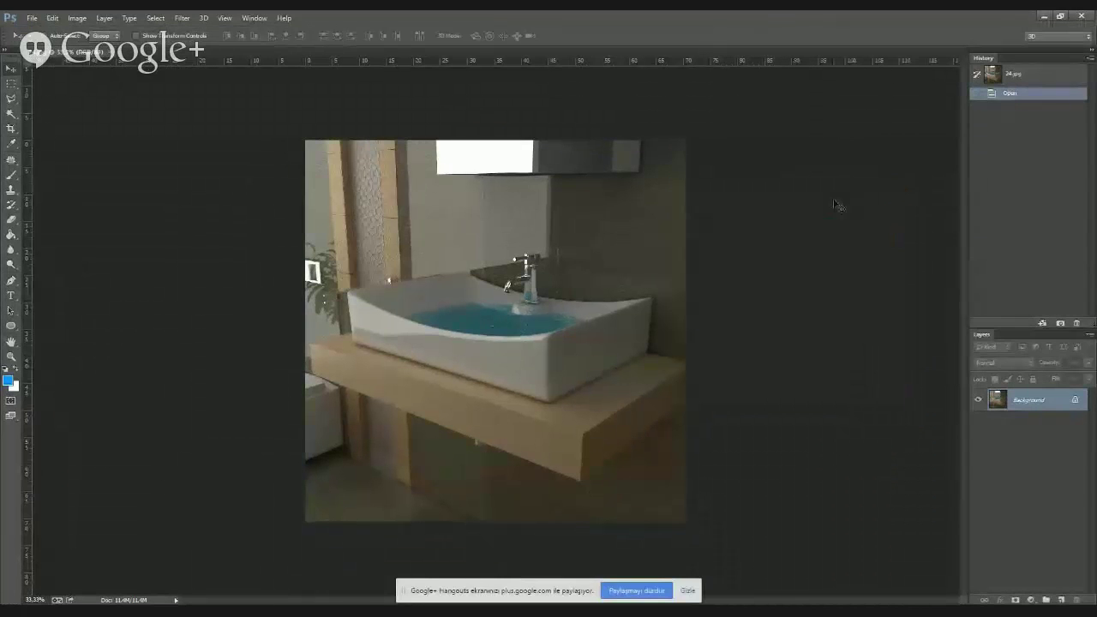
- Open the Exposure dialog from Image > Adjustments for 24.jpg
click(253, 18)
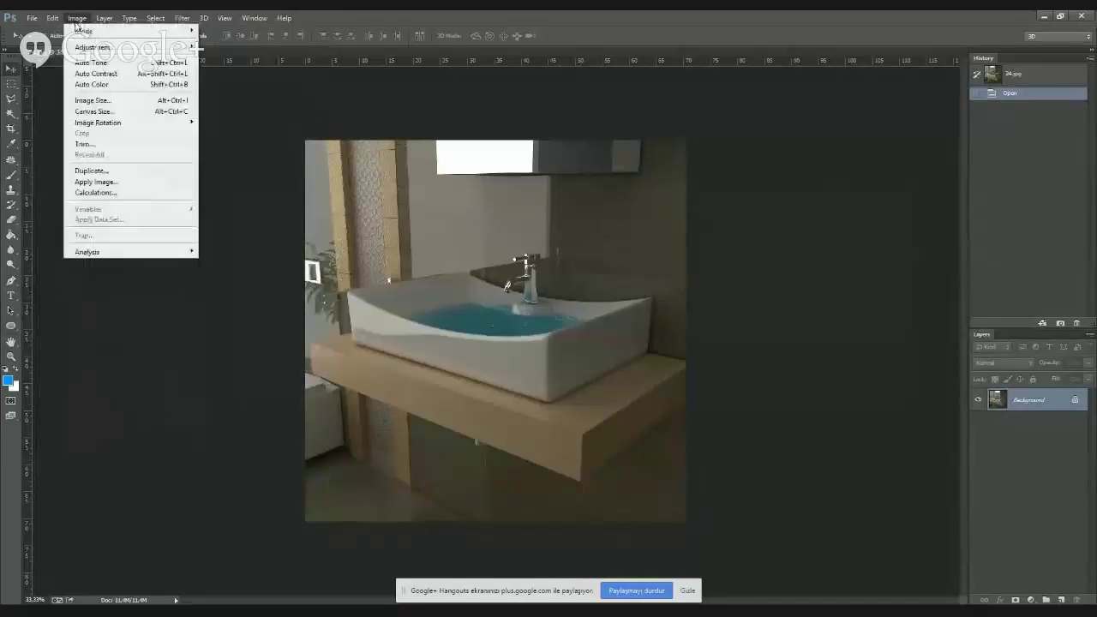
mouse_move(90, 47)
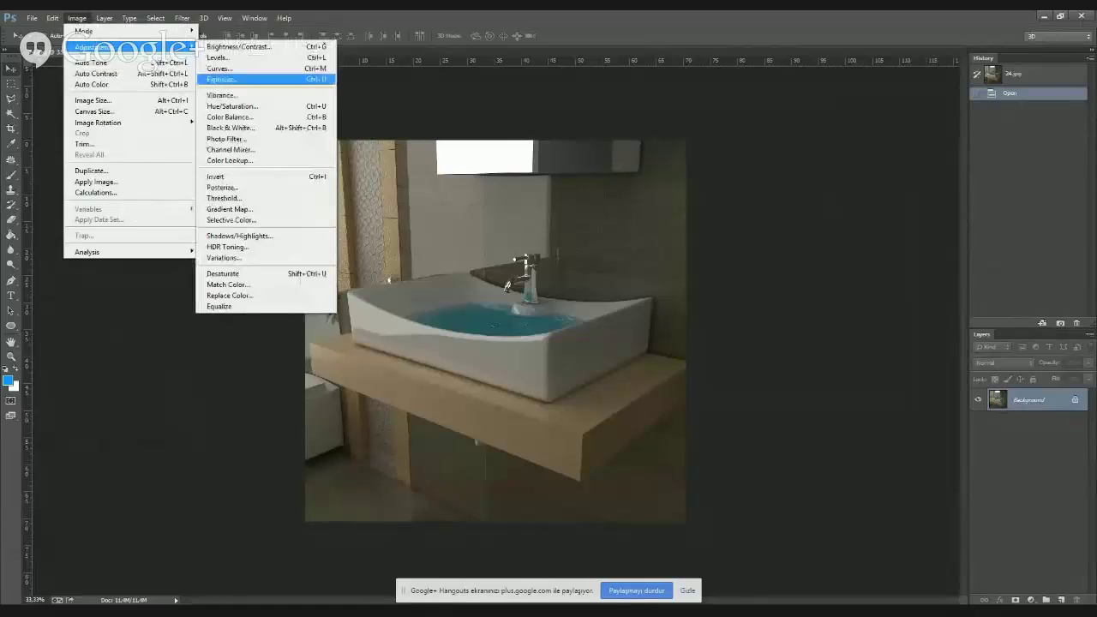
click(225, 79)
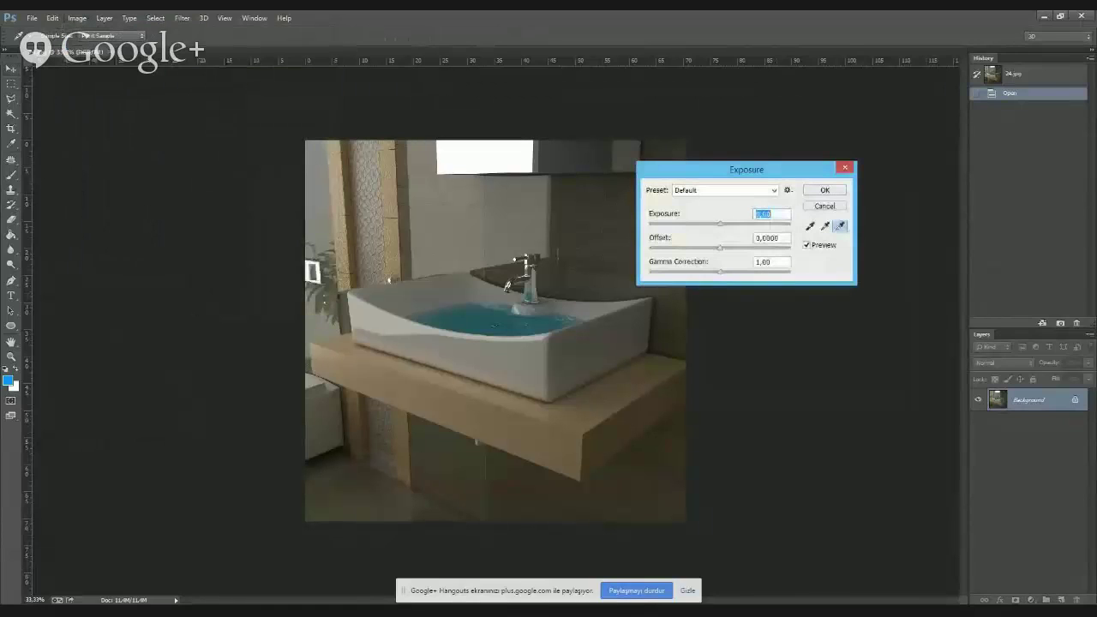